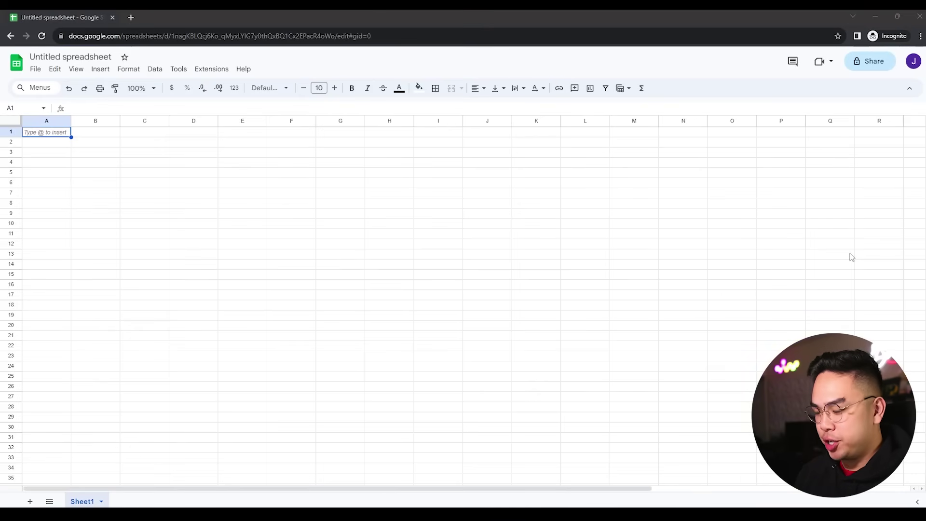
# Enter the title 'January' in A2 and the 'Habit' header in A4
pyautogui.click(782, 244)
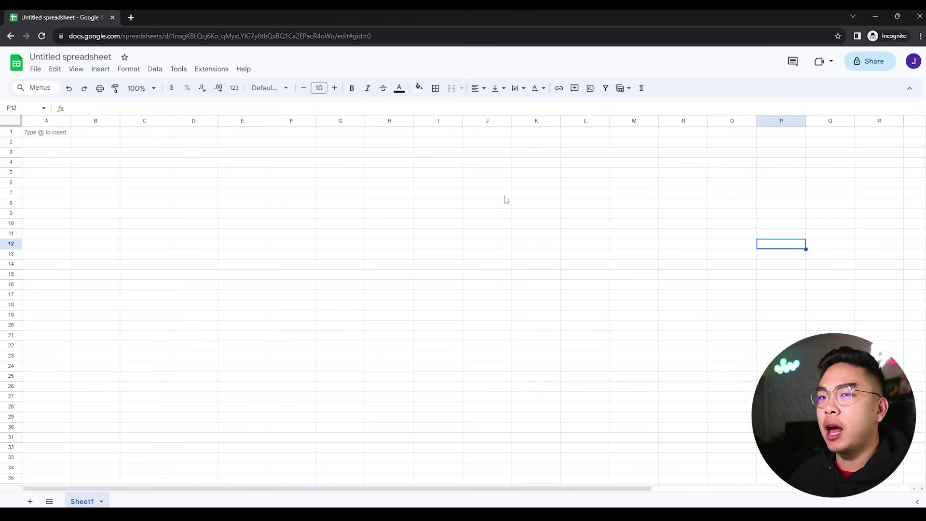
pyautogui.click(44, 143)
pyautogui.write('January')
pyautogui.press('Return')
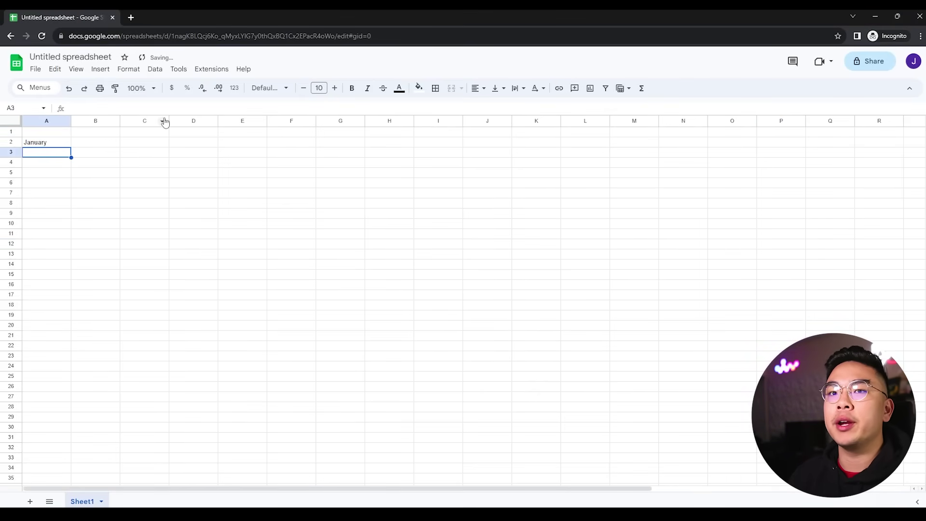
pyautogui.press('Return')
pyautogui.write('Habit')
pyautogui.press('Return')
# List the habits '1. Take a 30 min walk', '2. Meditate' and '3. Drink water' below
pyautogui.write('1. Take a 30 min w')
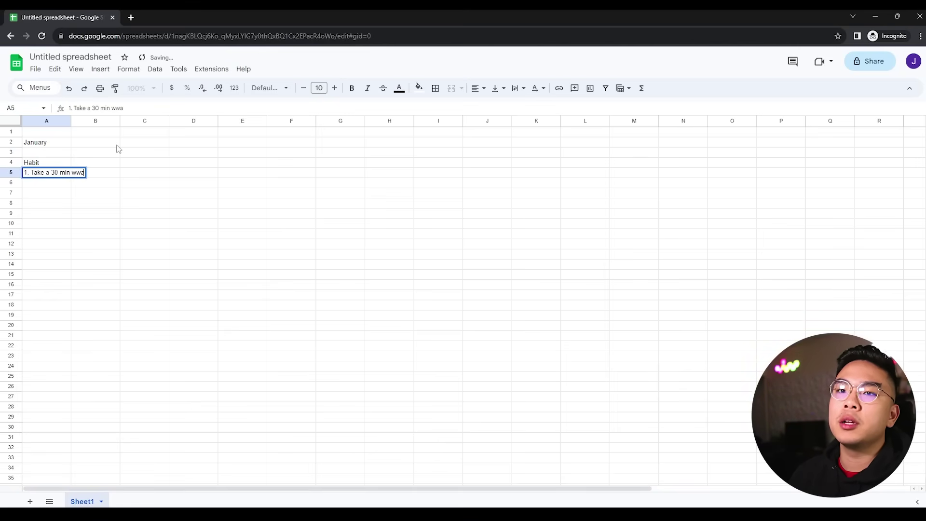
pyautogui.write('alk')
pyautogui.press('Return')
pyautogui.write('2. M')
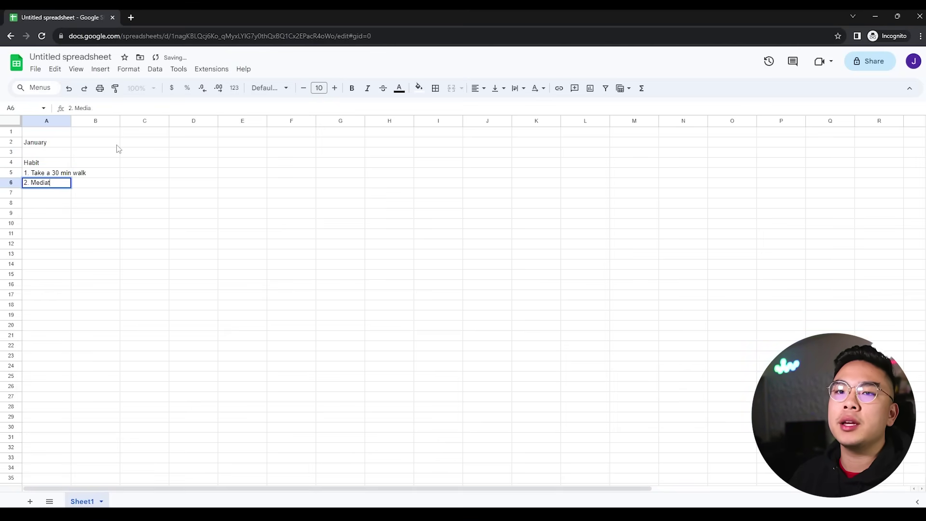
pyautogui.write('editate')
pyautogui.press('Return')
pyautogui.write('3. Drink w')
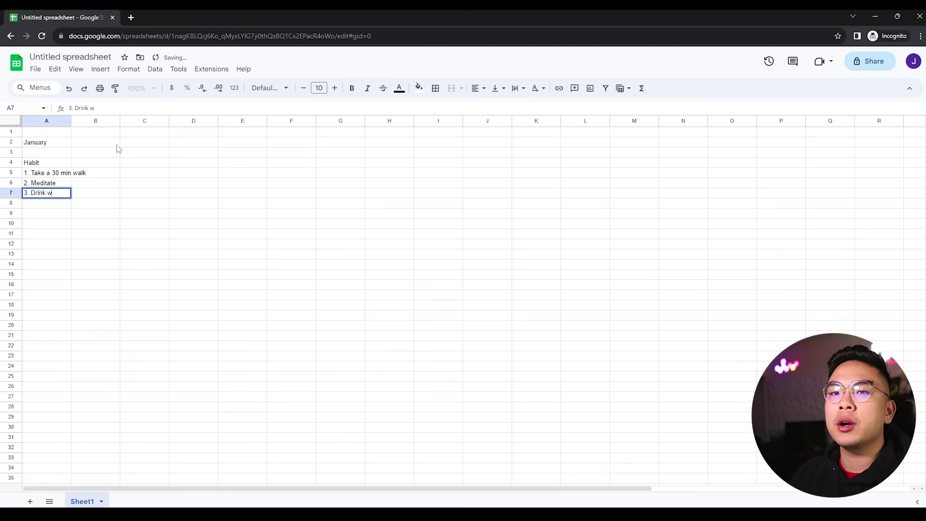
pyautogui.write('ater')
pyautogui.press('Return')
# Number the remaining habit rows 4 through 10
pyautogui.write('4')
pyautogui.press('Return')
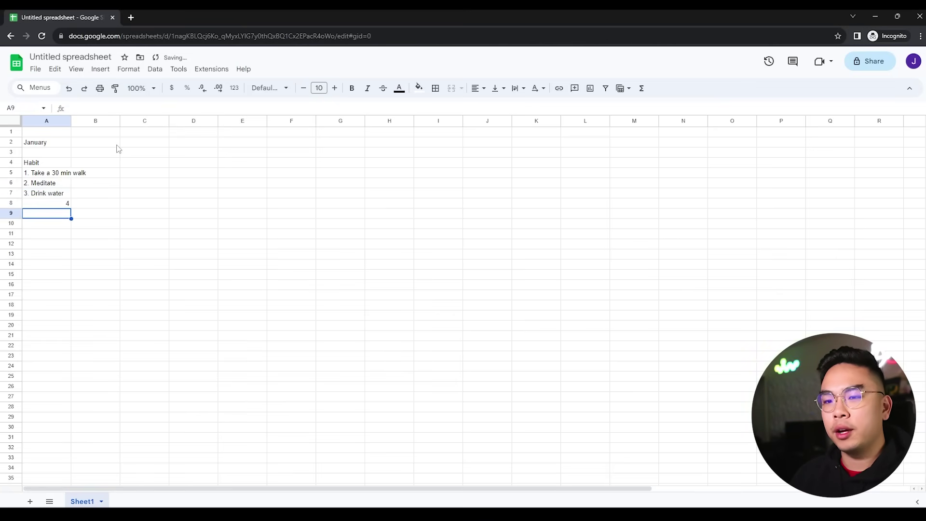
pyautogui.write('5')
pyautogui.press('Return')
pyautogui.write('6')
pyautogui.press('Return')
pyautogui.write('7 8')
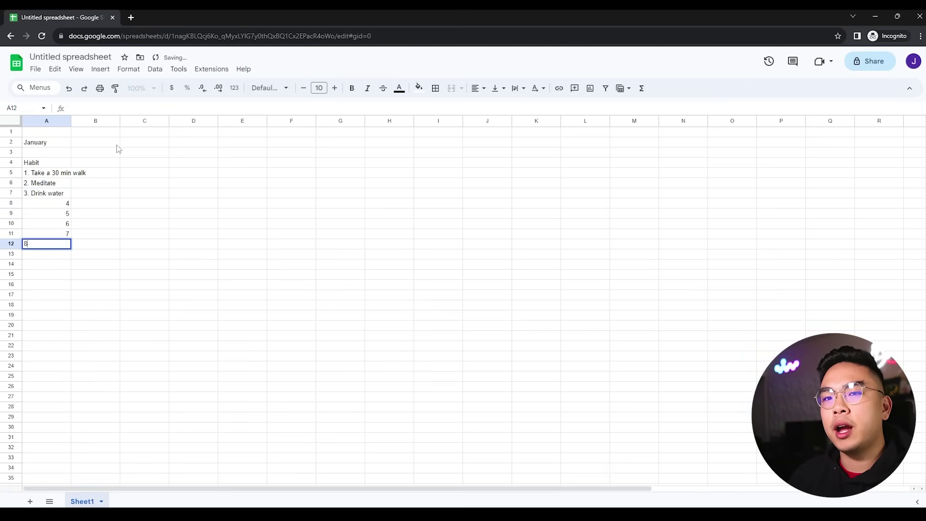
pyautogui.press('Return')
pyautogui.write('9')
pyautogui.press('Return')
pyautogui.write('10')
pyautogui.press('Return')
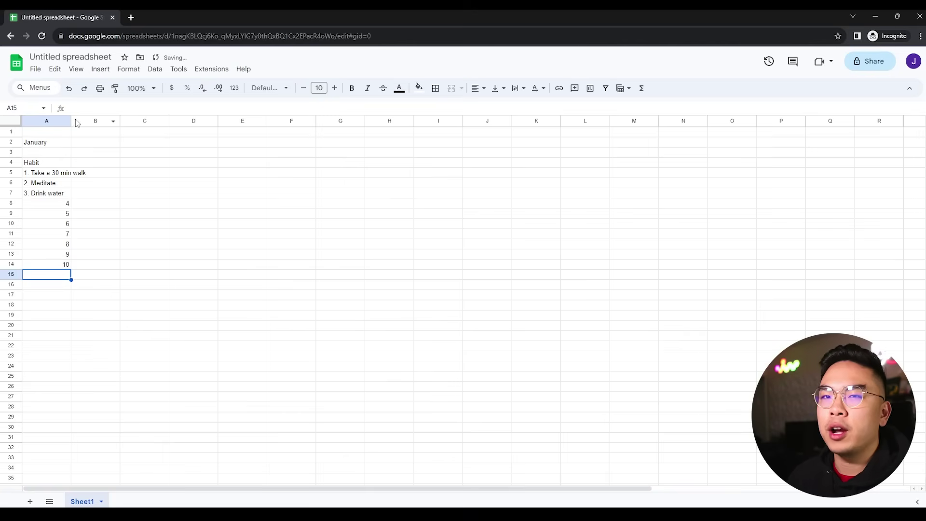
# Widen column A and format it as plain text
pyautogui.moveTo(72, 121); pyautogui.dragTo(121, 121)
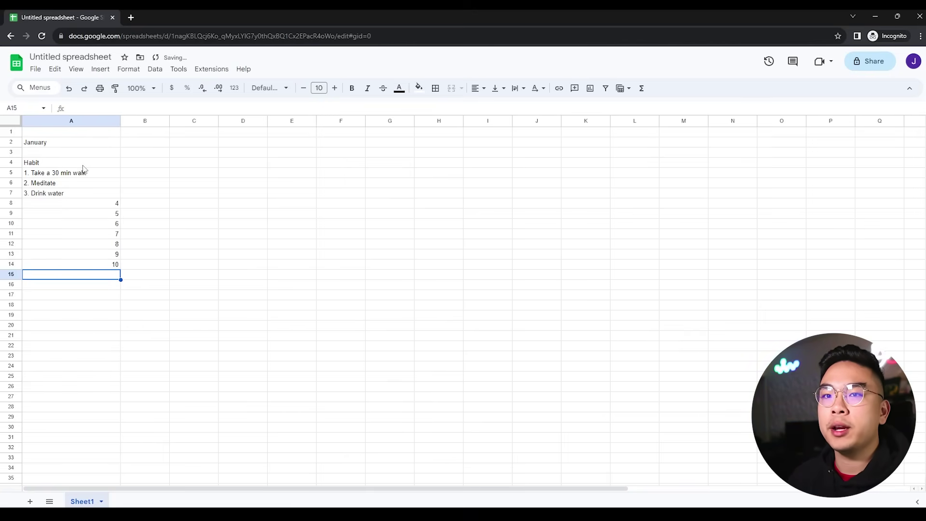
pyautogui.click(78, 121)
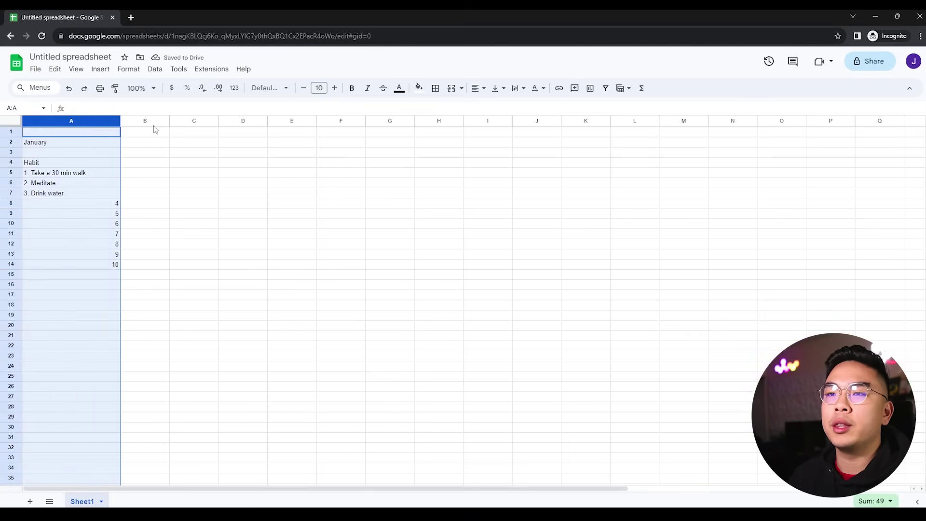
pyautogui.click(233, 87)
pyautogui.click(265, 125)
pyautogui.click(224, 236)
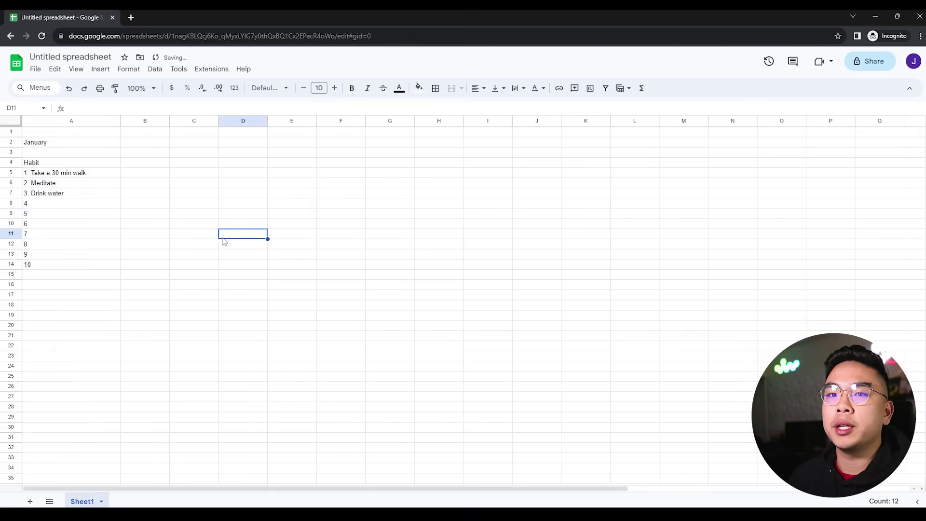
pyautogui.click(72, 207)
# Bold the Habit header and January title, and enlarge the title to size 16
pyautogui.click(68, 162)
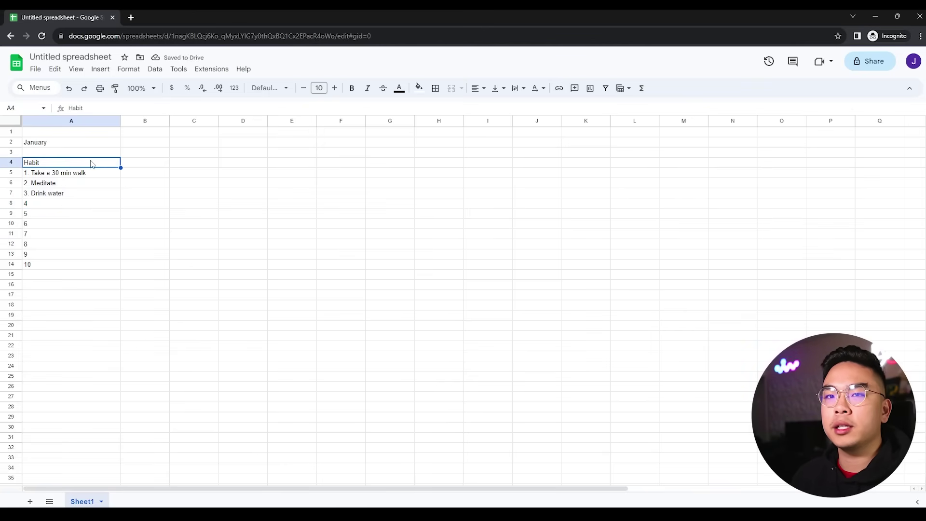
pyautogui.hotkey('ctrl', 'b')
pyautogui.click(144, 193)
pyautogui.click(47, 144)
pyautogui.hotkey('ctrl', 'b')
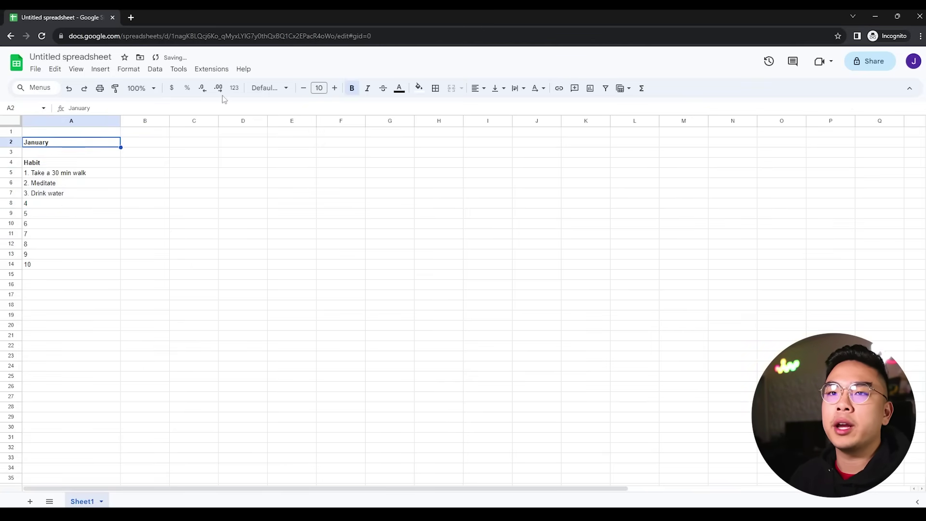
pyautogui.click(334, 88)
pyautogui.click(335, 88)
pyautogui.click(334, 88)
pyautogui.click(334, 88)
pyautogui.click(334, 88)
pyautogui.click(334, 88)
pyautogui.click(217, 201)
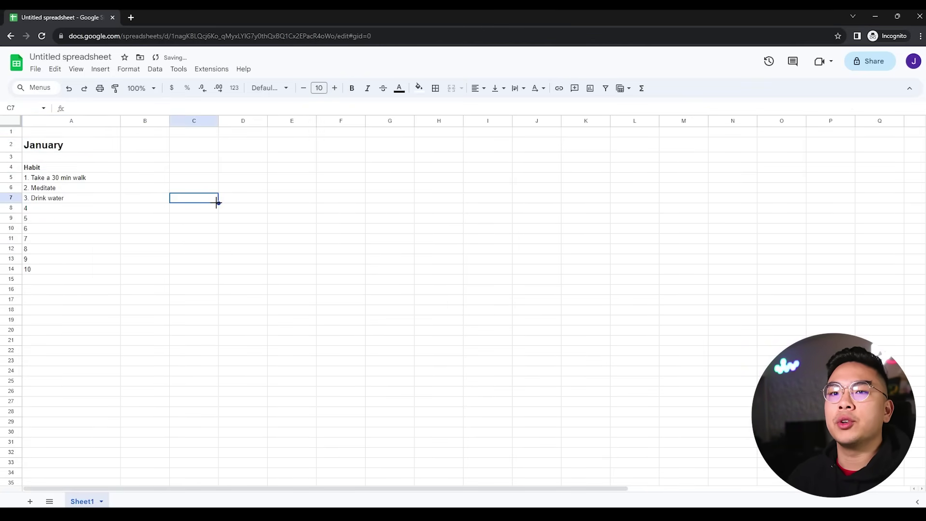
pyautogui.click(157, 168)
# Enter days 1, 2, 3 in B4:D4 and fill the series across row 4
pyautogui.write('1')
pyautogui.click(205, 172)
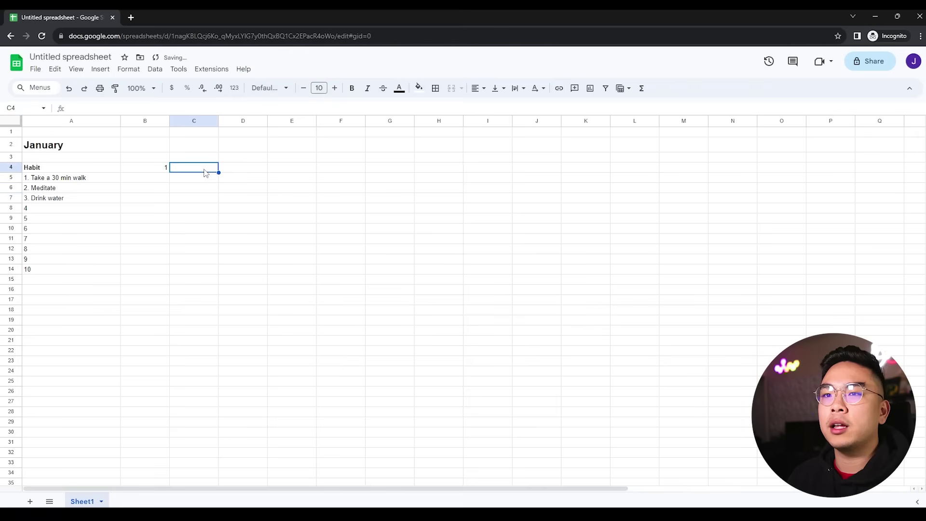
pyautogui.write('2')
pyautogui.click(250, 171)
pyautogui.write('3')
pyautogui.click(156, 191)
pyautogui.moveTo(157, 169); pyautogui.dragTo(873, 172)
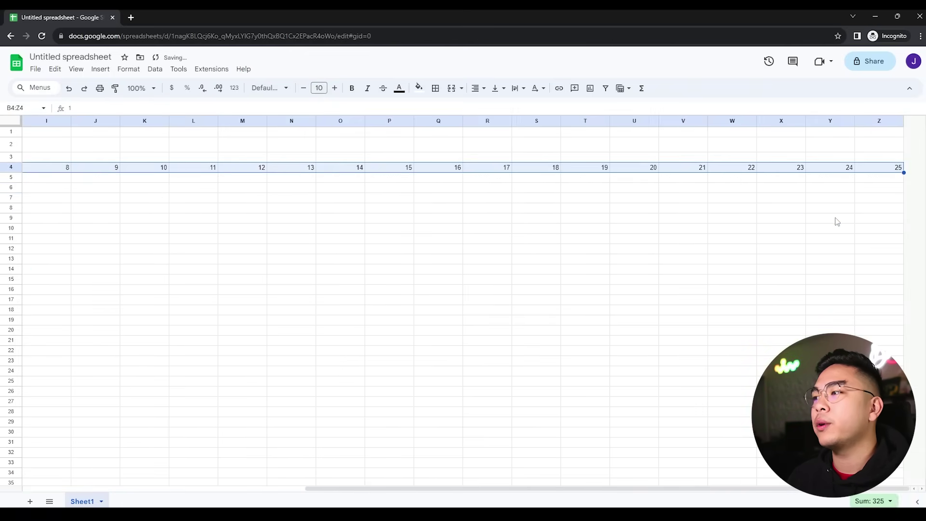
pyautogui.click(829, 216)
# Insert 13 columns to the right of column Z
pyautogui.click(872, 171)
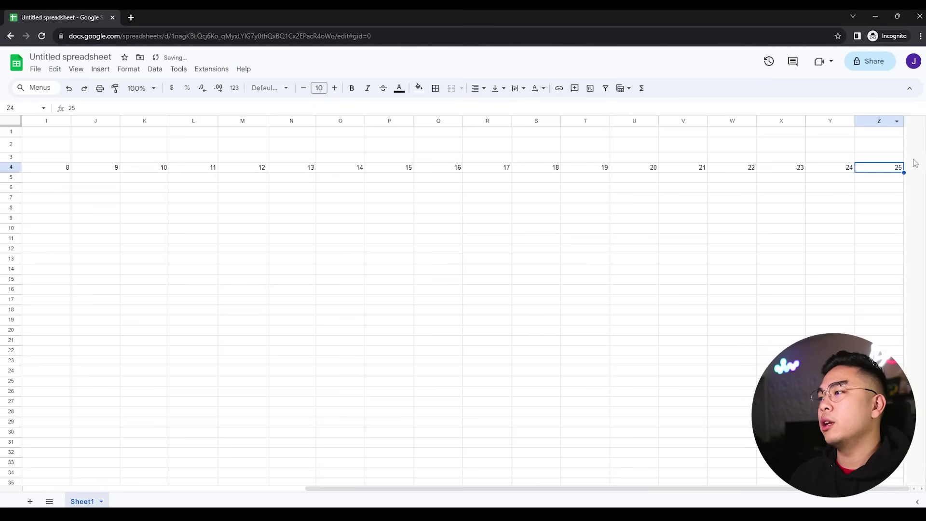
pyautogui.moveTo(875, 121); pyautogui.dragTo(289, 120)
pyautogui.click(99, 69)
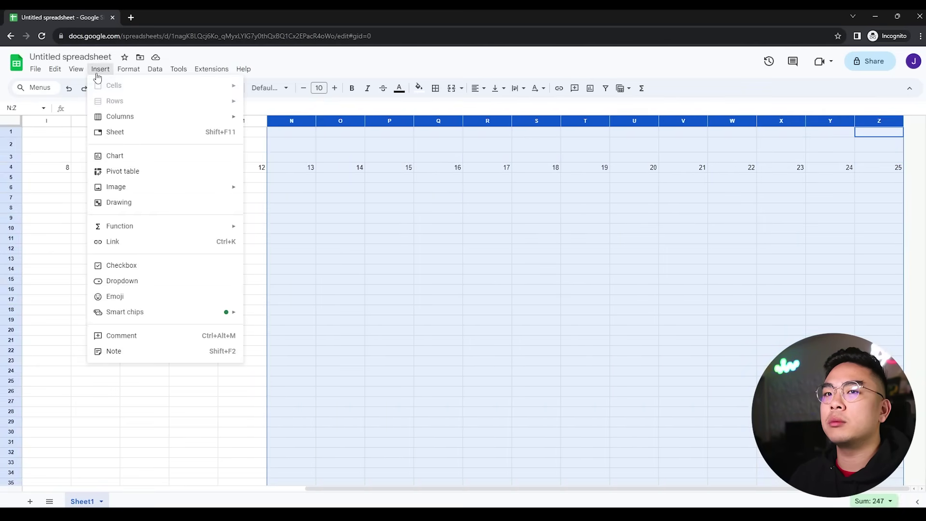
pyautogui.moveTo(204, 119)
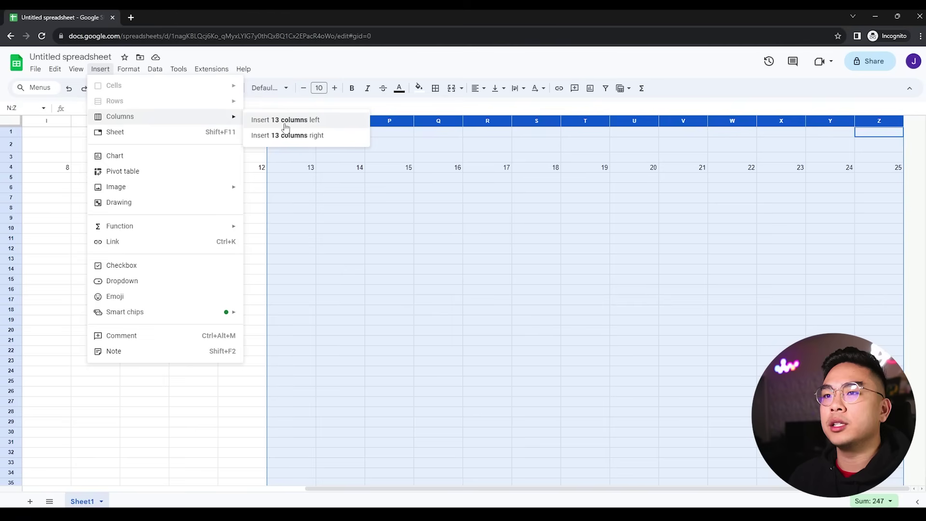
pyautogui.click(311, 136)
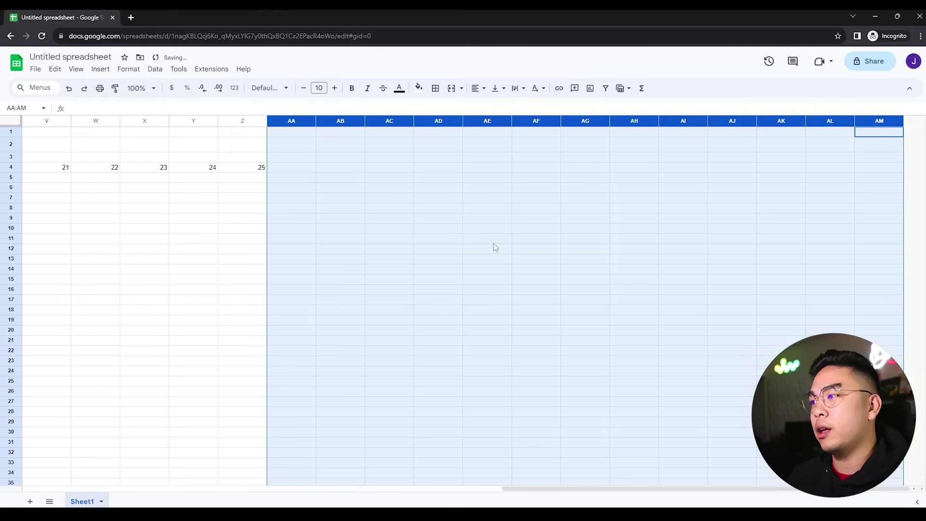
pyautogui.click(493, 243)
# Extend the day numbers through 31 in AF4
pyautogui.moveTo(162, 172); pyautogui.dragTo(531, 170)
pyautogui.click(533, 191)
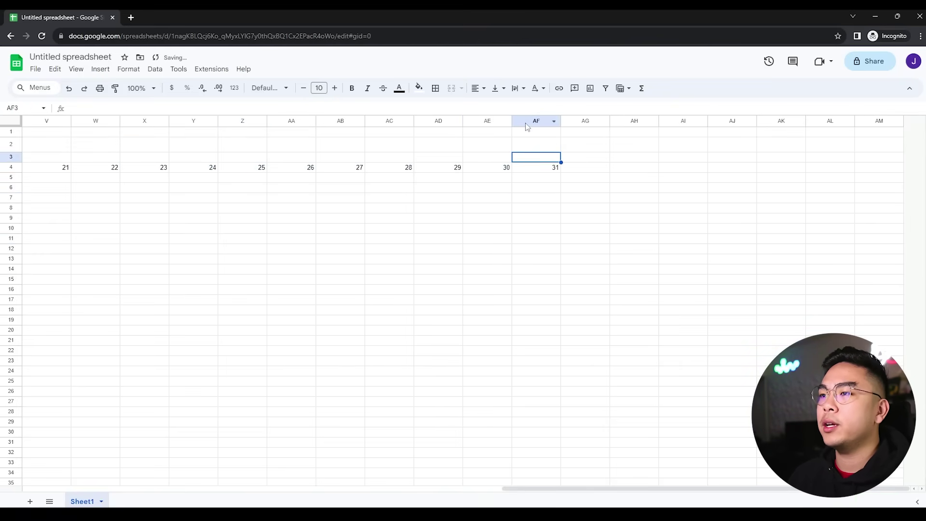
pyautogui.moveTo(528, 120); pyautogui.dragTo(149, 121)
# Resize columns B–AF to 35 pixels wide
pyautogui.rightClick(151, 122)
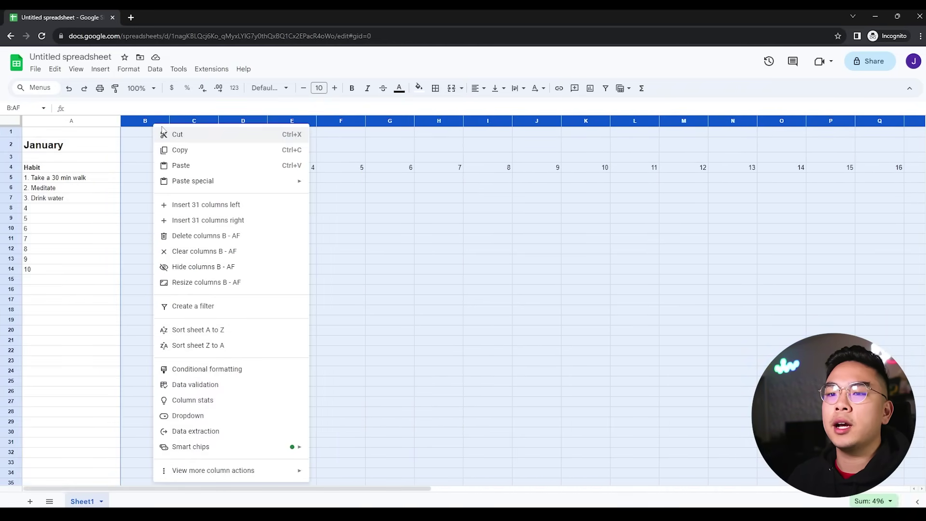
pyautogui.click(207, 285)
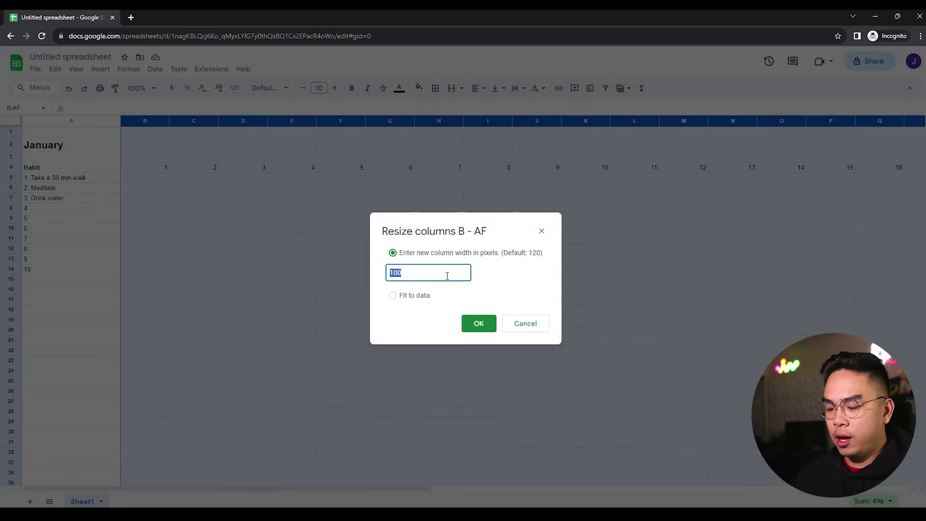
pyautogui.write('35')
pyautogui.press('Return')
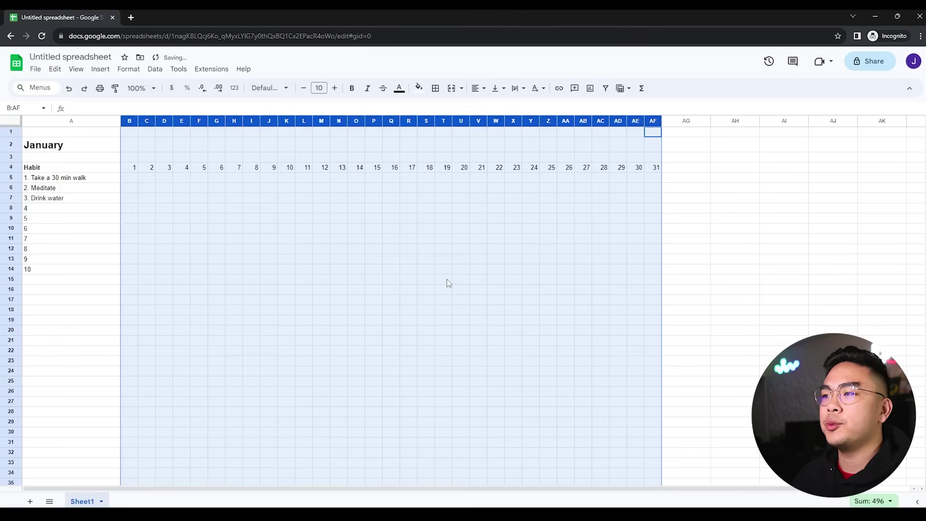
pyautogui.click(447, 280)
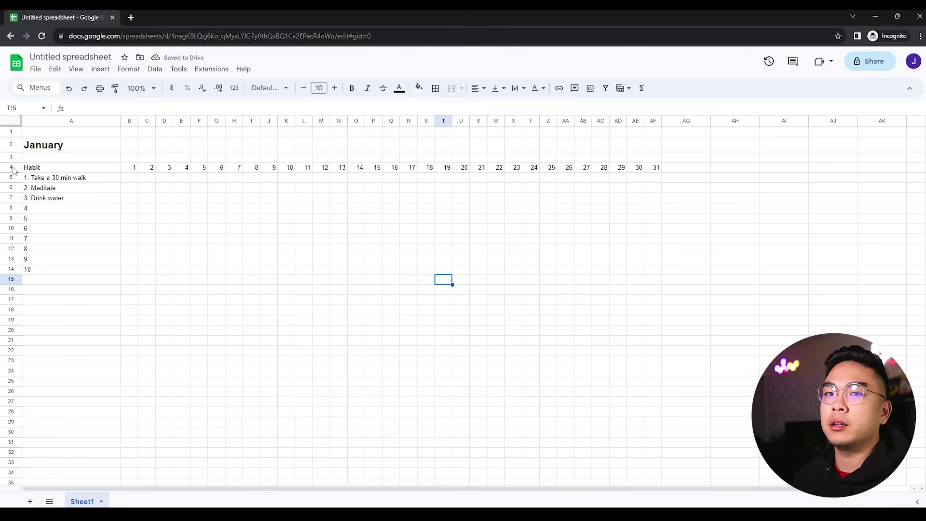
# Set rows 4–14 to a 25 pixel row height
pyautogui.moveTo(12, 167); pyautogui.dragTo(19, 269)
pyautogui.rightClick(18, 269)
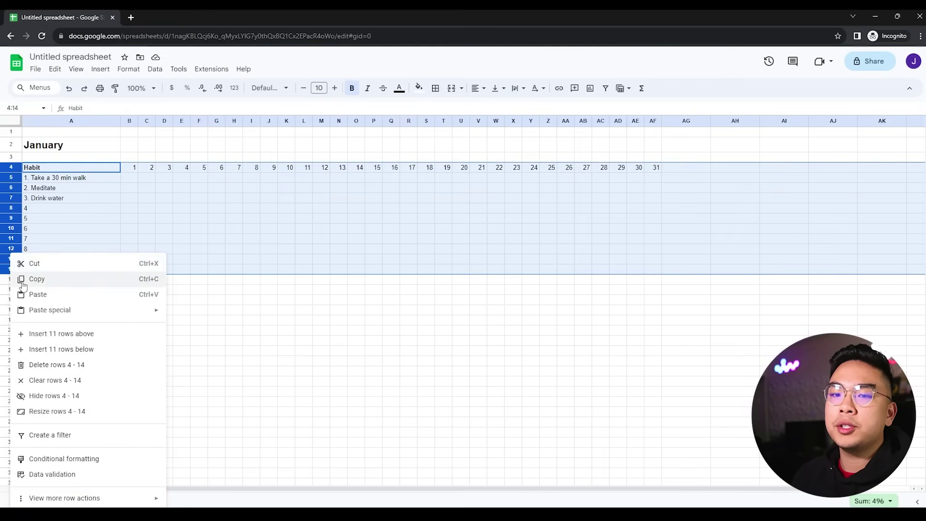
pyautogui.click(69, 408)
pyautogui.click(417, 252)
pyautogui.write('25')
pyautogui.press('Return')
pyautogui.click(464, 350)
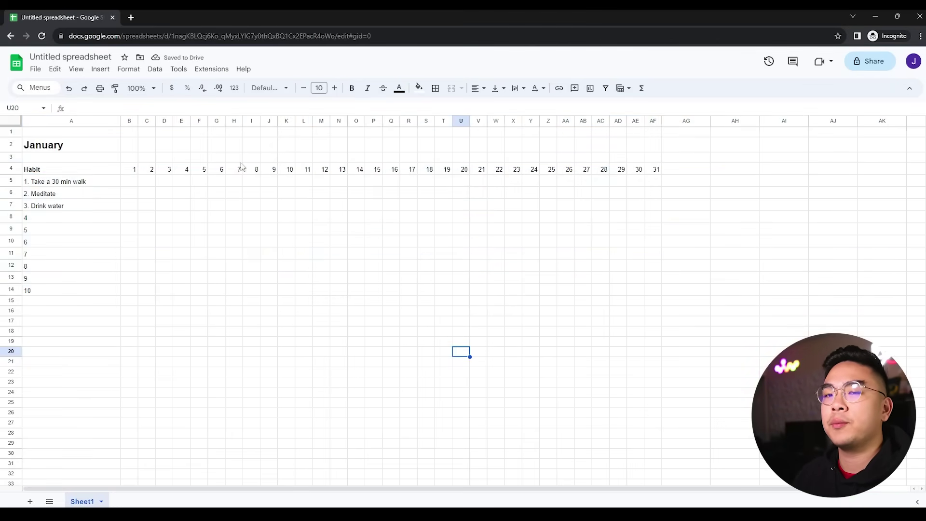
pyautogui.moveTo(133, 184); pyautogui.dragTo(649, 292)
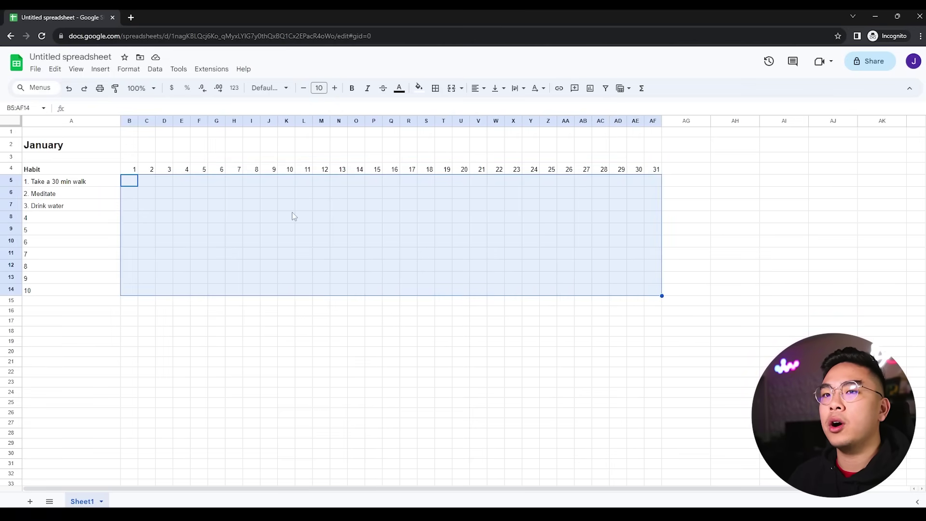
# Insert checkboxes throughout B5:AF14
pyautogui.click(100, 69)
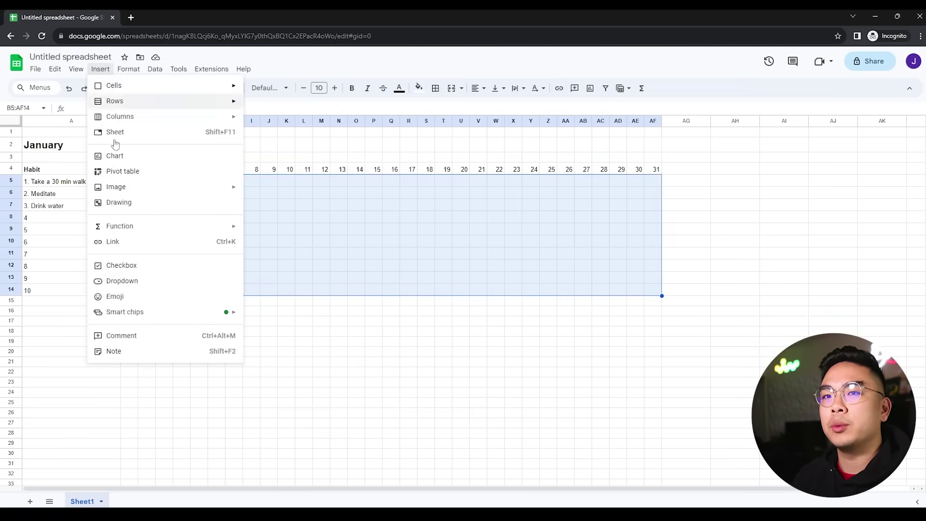
pyautogui.click(145, 266)
pyautogui.click(268, 362)
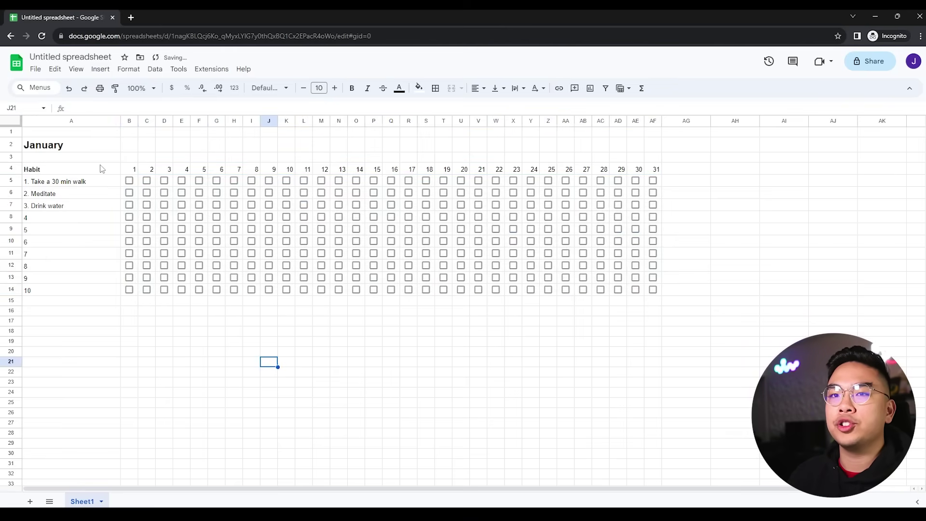
# Bold row 4 and narrow column AG into a thin spacer
pyautogui.click(9, 169)
pyautogui.hotkey('ctrl', 'b')
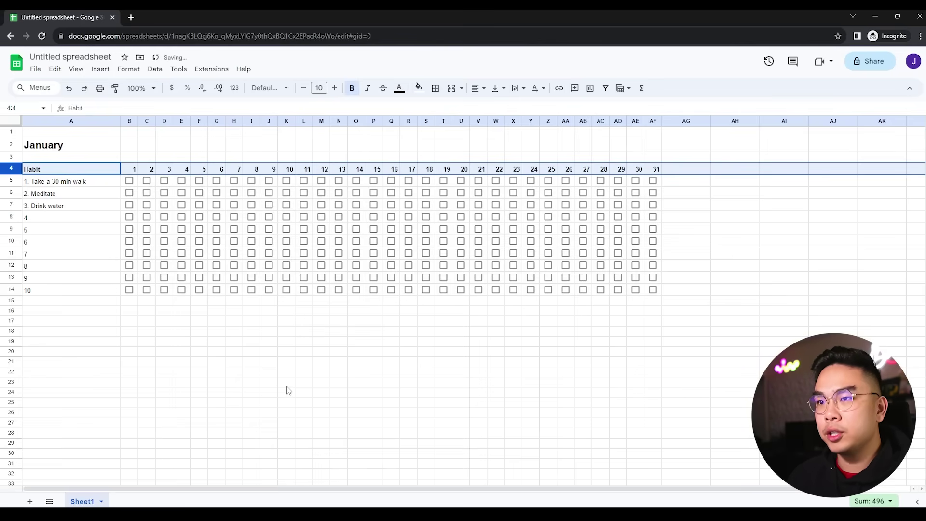
pyautogui.click(286, 392)
pyautogui.moveTo(710, 120); pyautogui.dragTo(670, 120)
pyautogui.click(704, 169)
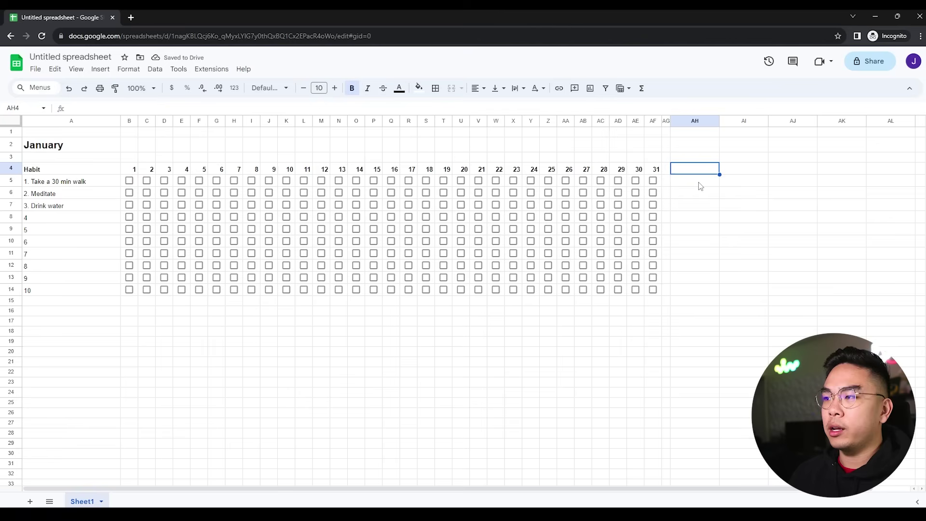
# Enter the 'Count' header in AH4 and narrow column AH
pyautogui.write('Count')
pyautogui.press('Return')
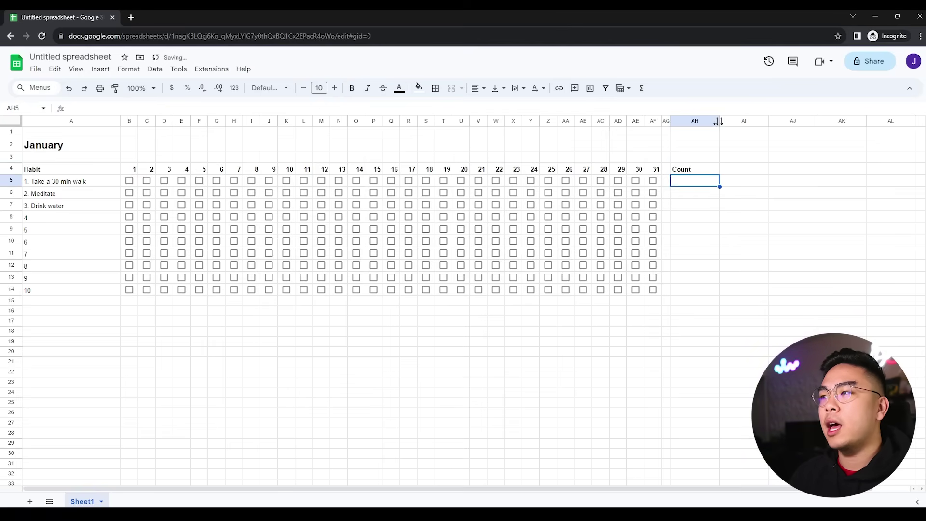
pyautogui.moveTo(719, 120); pyautogui.dragTo(704, 120)
pyautogui.press('Down')
pyautogui.press('Down')
pyautogui.press('Down')
pyautogui.press('Down')
# Enter =COUNTIF(B5:AF5,TRUE) in AH5
pyautogui.click(71, 187)
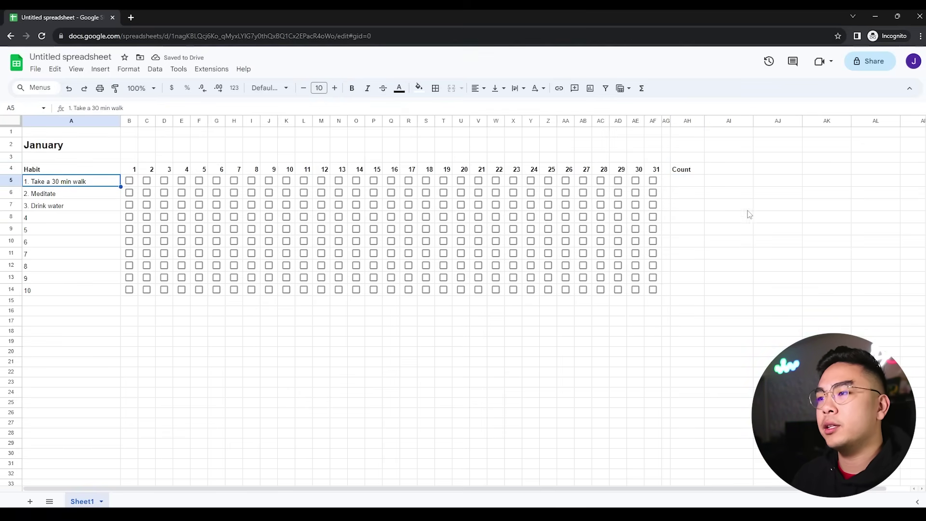
pyautogui.click(685, 180)
pyautogui.click(689, 106)
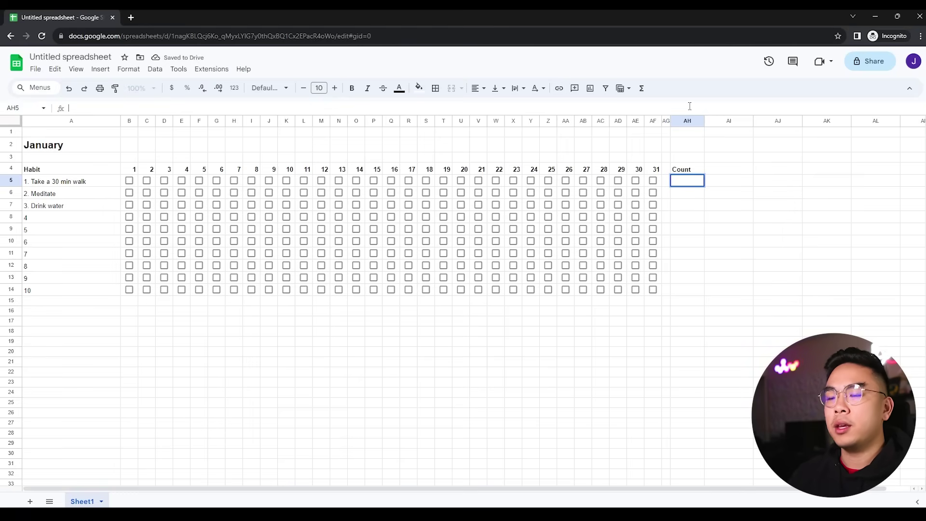
pyautogui.write('=')
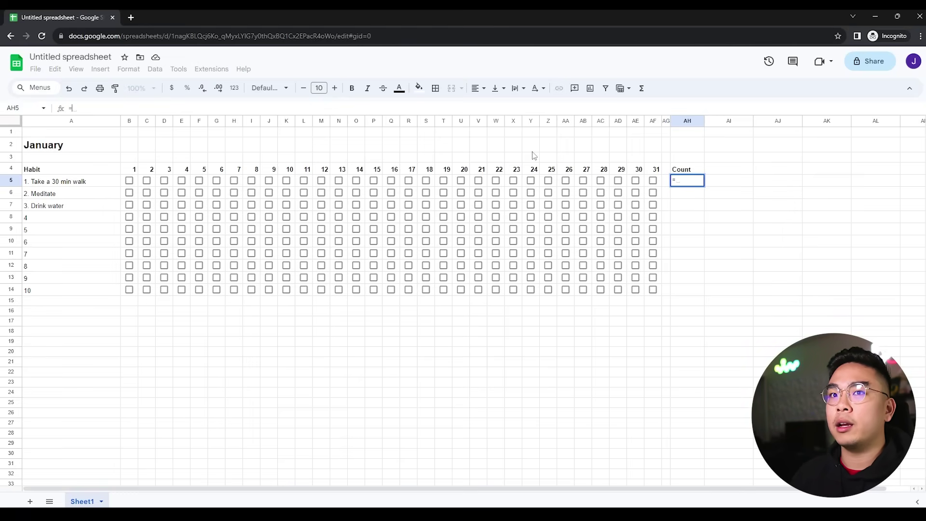
pyautogui.write('COUNTIF')
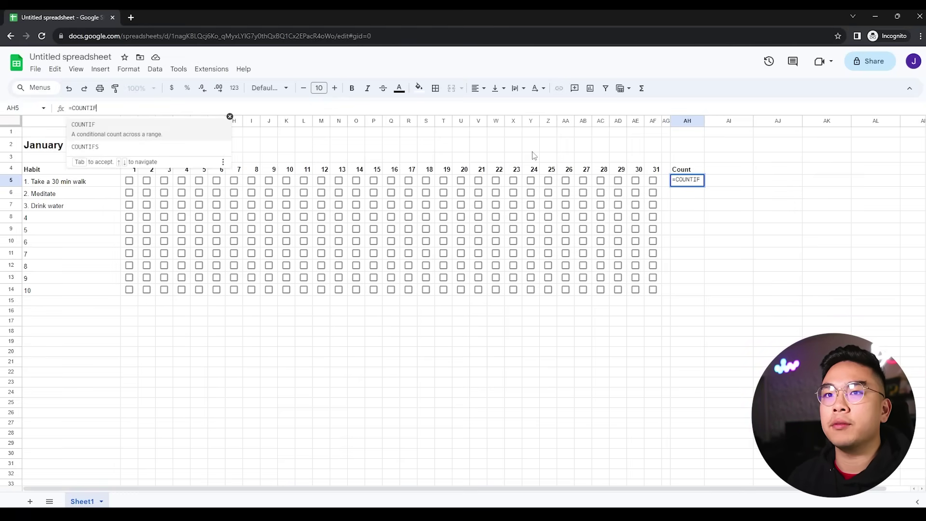
pyautogui.write('(')
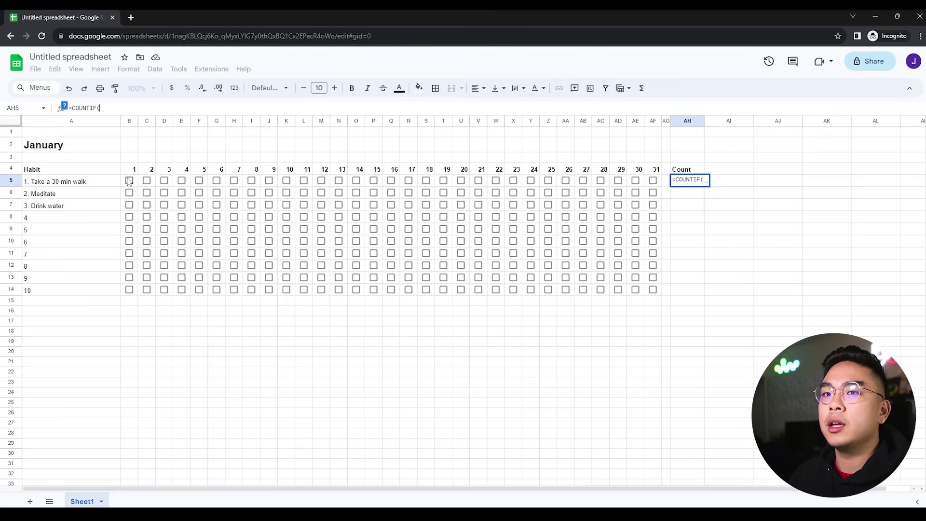
pyautogui.moveTo(128, 180); pyautogui.dragTo(652, 180)
pyautogui.write(',TRUE)')
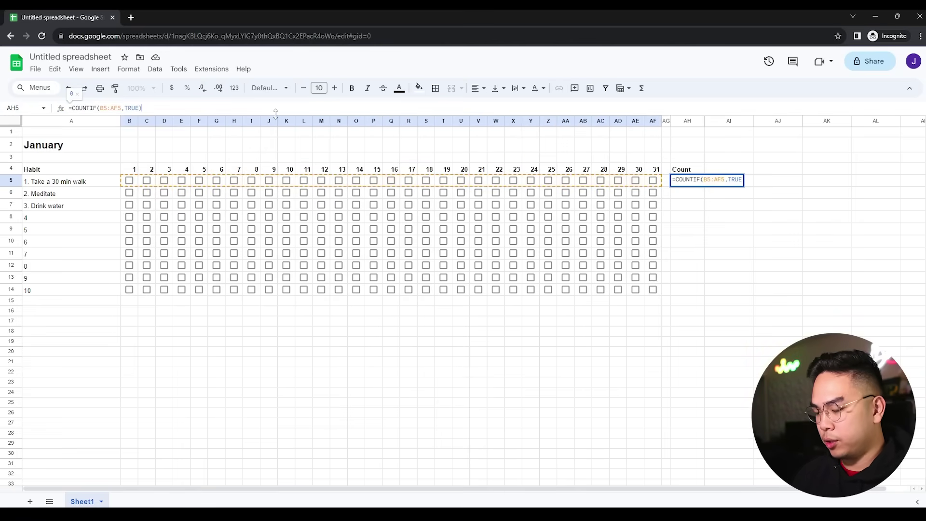
pyautogui.press('Return')
# Test the walk count by ticking and unticking days 1, 4 and 15
pyautogui.click(129, 180)
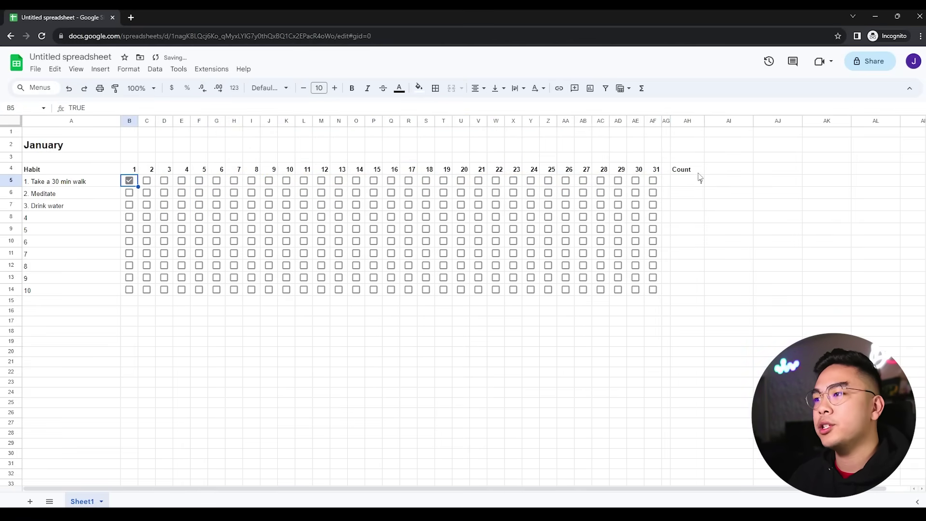
pyautogui.click(182, 181)
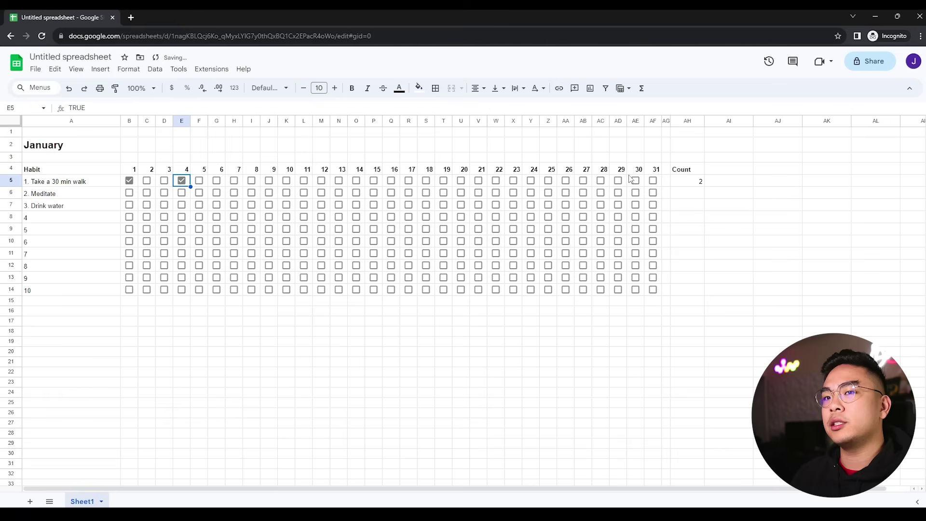
pyautogui.click(374, 181)
pyautogui.click(374, 180)
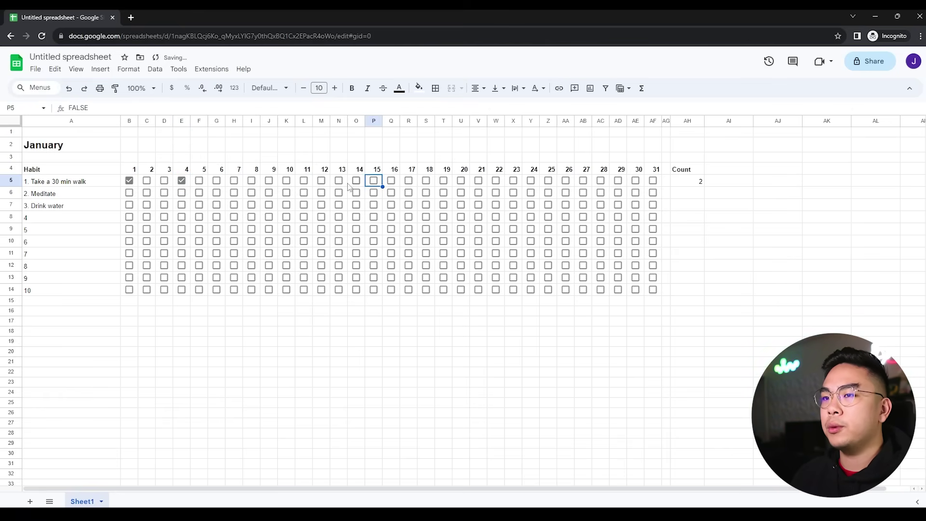
pyautogui.click(182, 181)
pyautogui.click(129, 181)
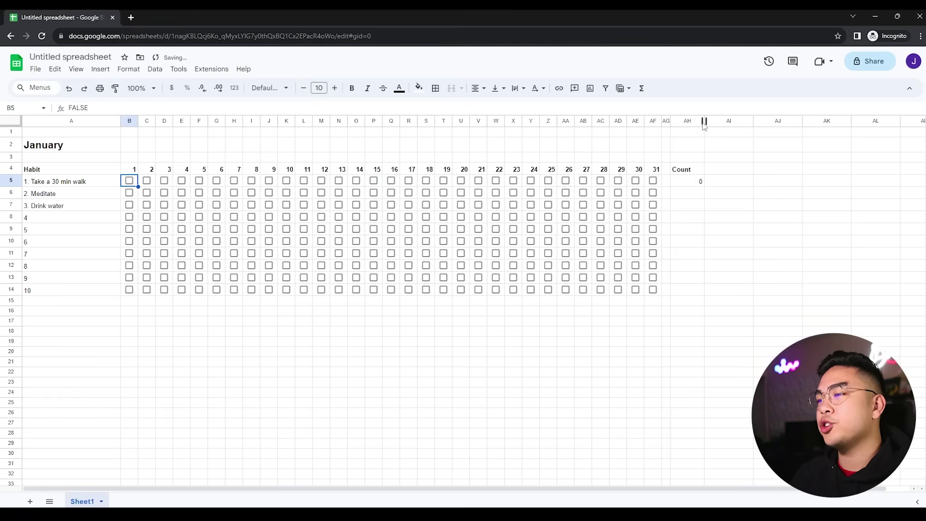
# Narrow the Count column further and copy the formula down to AH14
pyautogui.moveTo(703, 121); pyautogui.dragTo(695, 121)
pyautogui.click(689, 183)
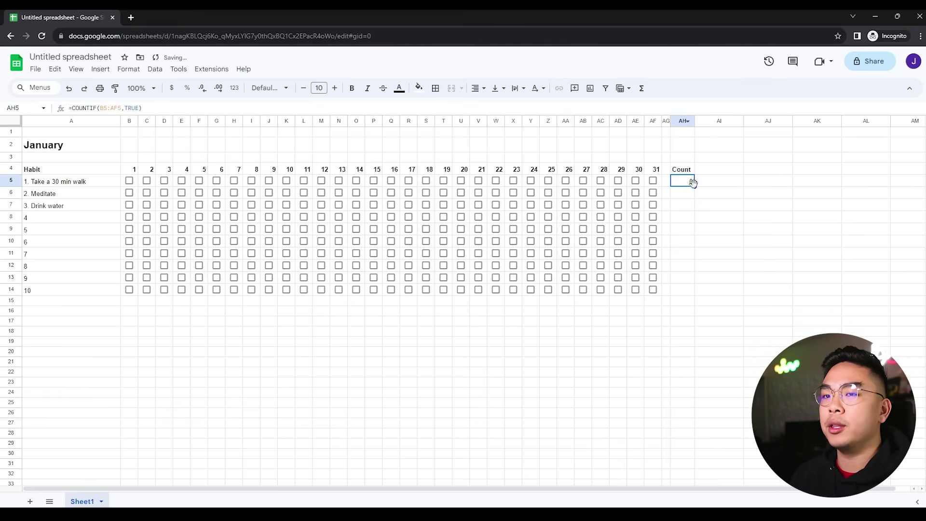
pyautogui.moveTo(693, 182); pyautogui.dragTo(693, 292)
pyautogui.click(724, 288)
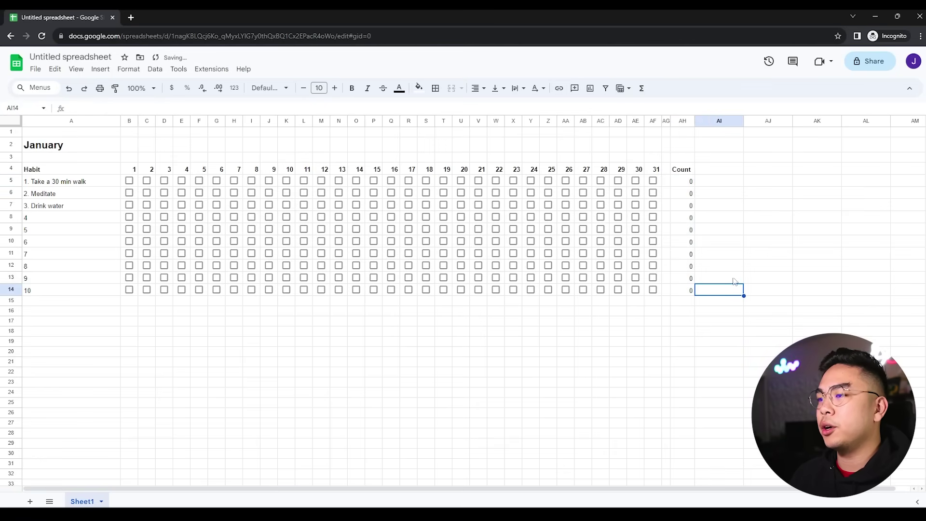
pyautogui.click(685, 182)
pyautogui.click(685, 193)
# Test the Meditate count by ticking and unticking days 20 and 4
pyautogui.click(461, 193)
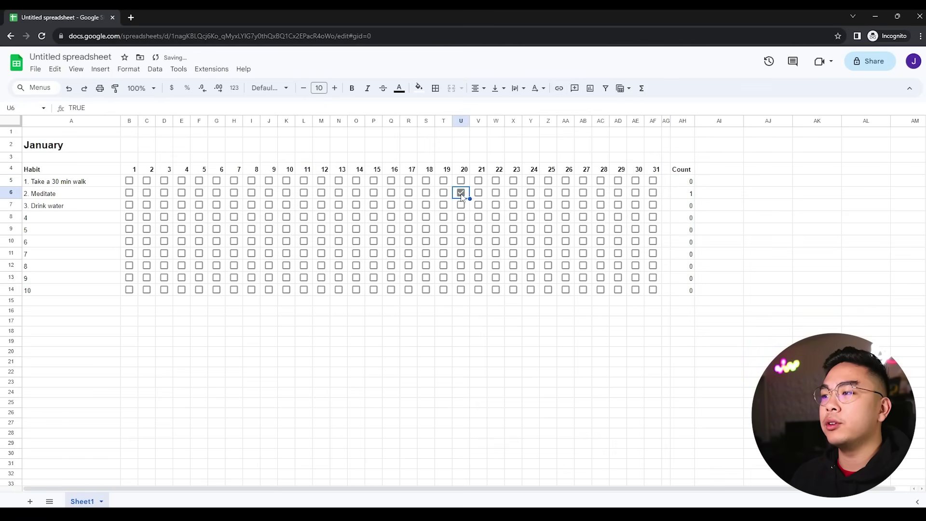
pyautogui.click(459, 194)
pyautogui.click(67, 216)
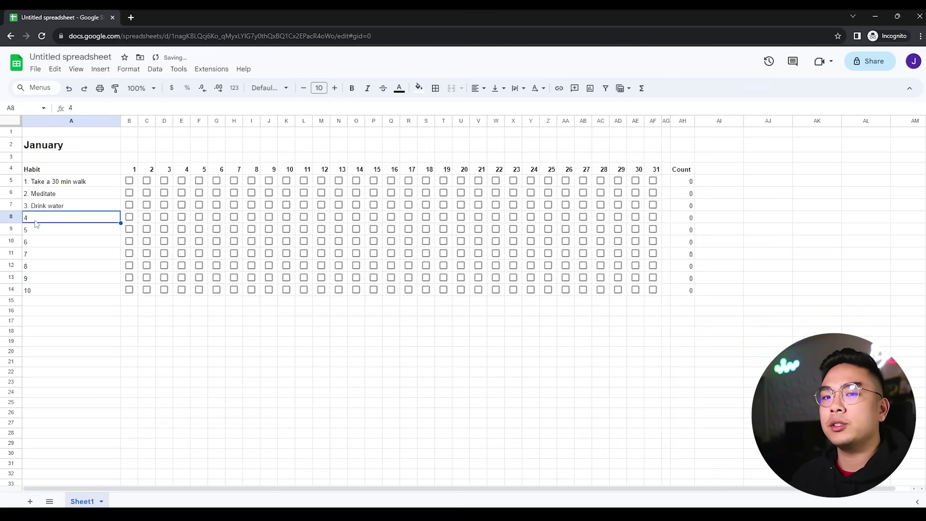
pyautogui.click(60, 194)
pyautogui.click(164, 193)
pyautogui.click(181, 193)
pyautogui.click(164, 193)
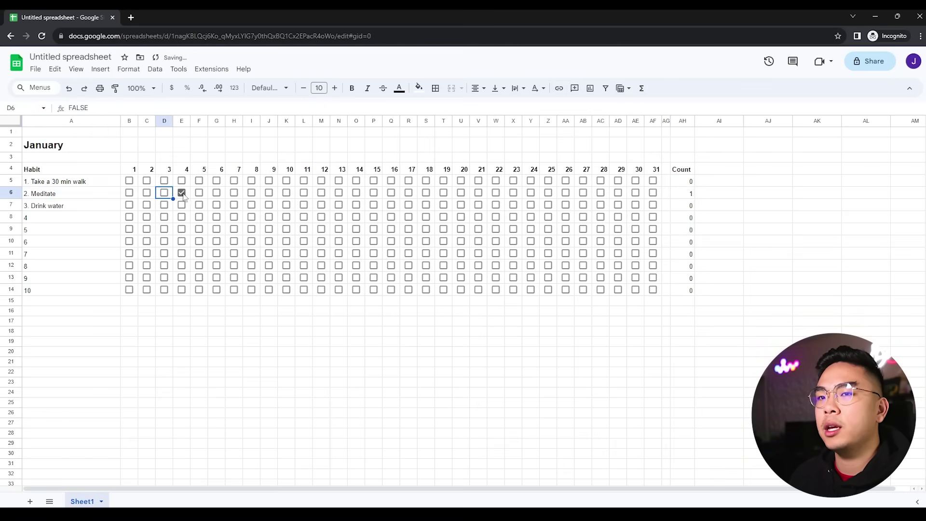
pyautogui.click(181, 193)
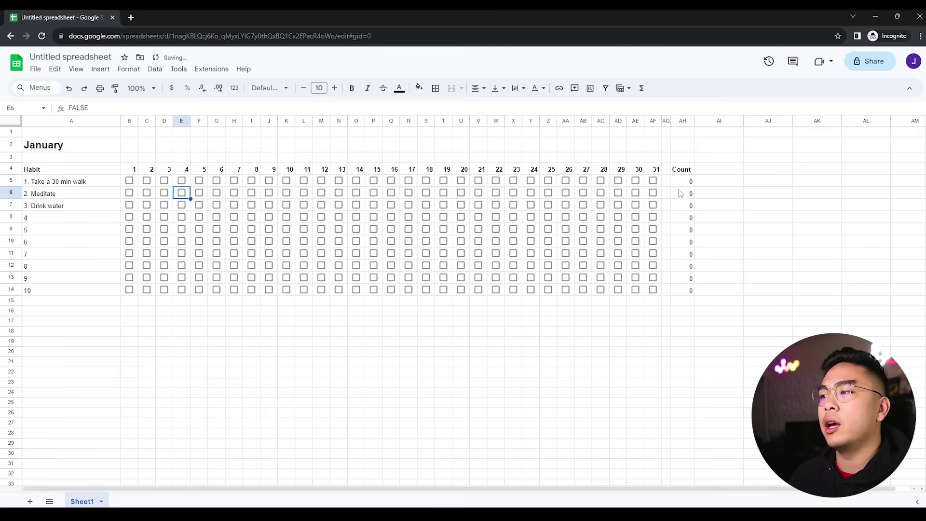
pyautogui.click(141, 310)
# Enter =COUNTIF(B5:B14,TRUE) in B16 as day 1's total
pyautogui.click(202, 104)
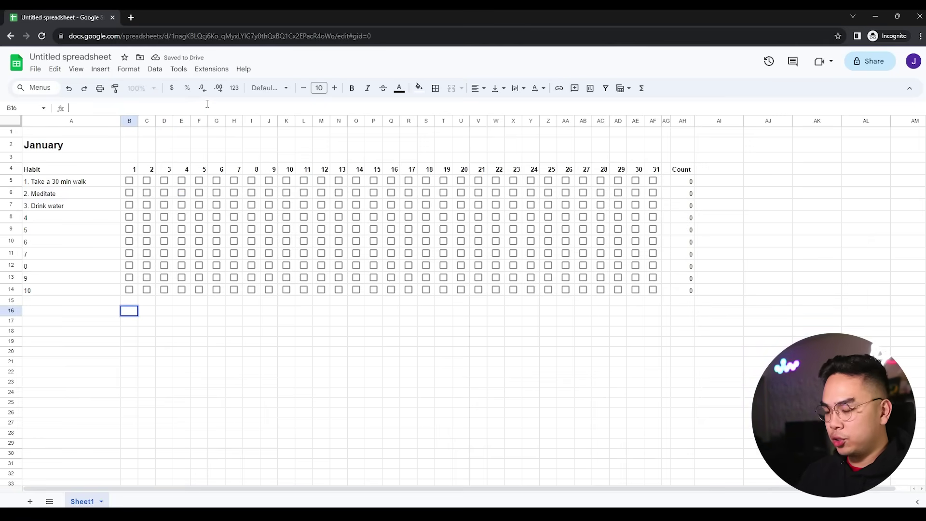
pyautogui.write('=COUNTIF(')
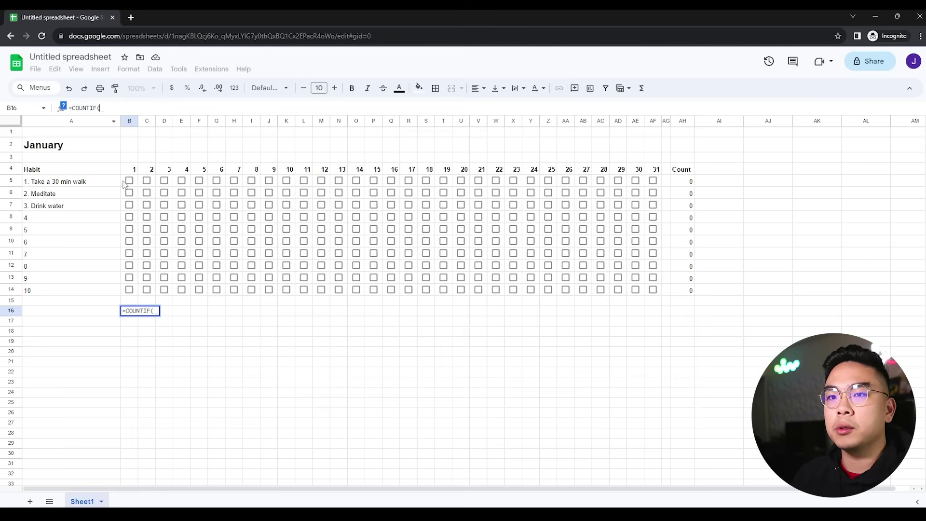
pyautogui.moveTo(124, 182); pyautogui.dragTo(130, 289)
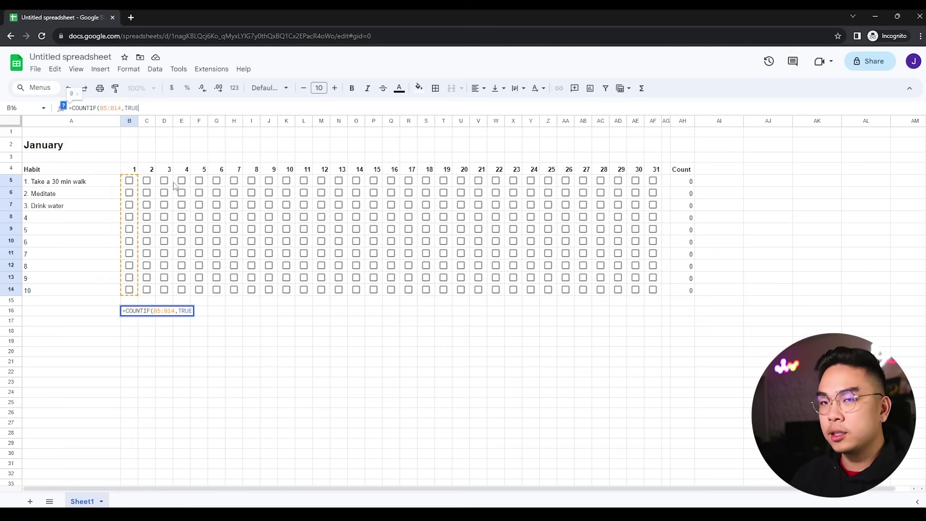
pyautogui.write(',TRUE)')
pyautogui.press('Return')
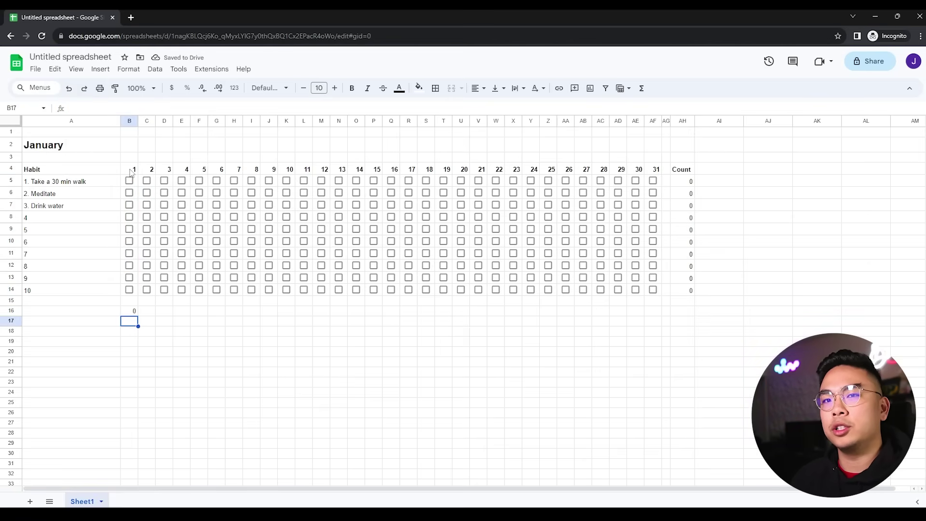
# Copy the day 1 total across row 16 to AF16
pyautogui.click(133, 311)
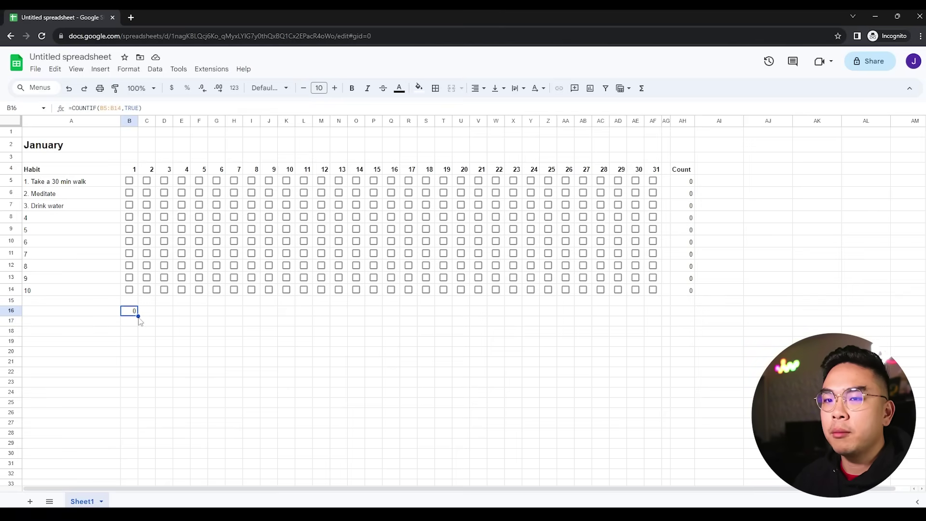
pyautogui.moveTo(137, 315); pyautogui.dragTo(658, 318)
pyautogui.click(627, 352)
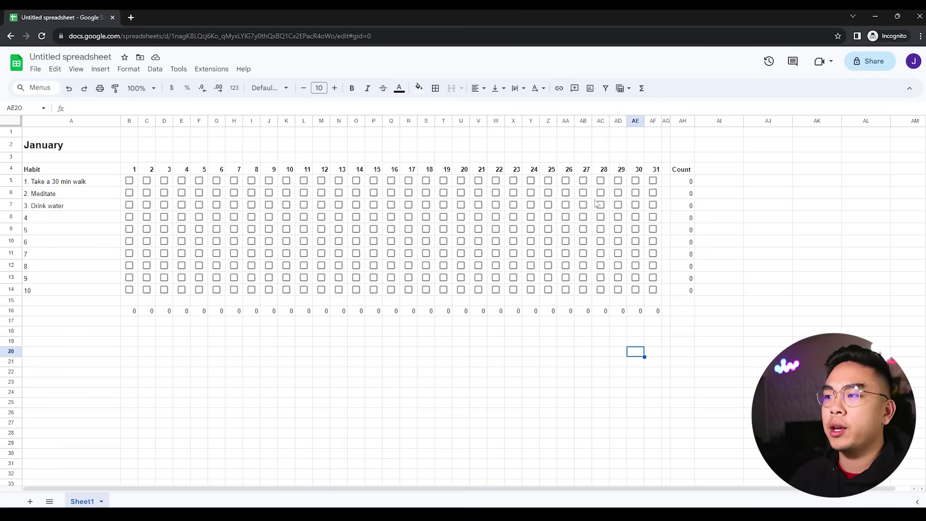
# Enter =SPARKLINE(AH5,{"charttype","bar";"max",31;"color1","black"}) in AI5
pyautogui.click(720, 184)
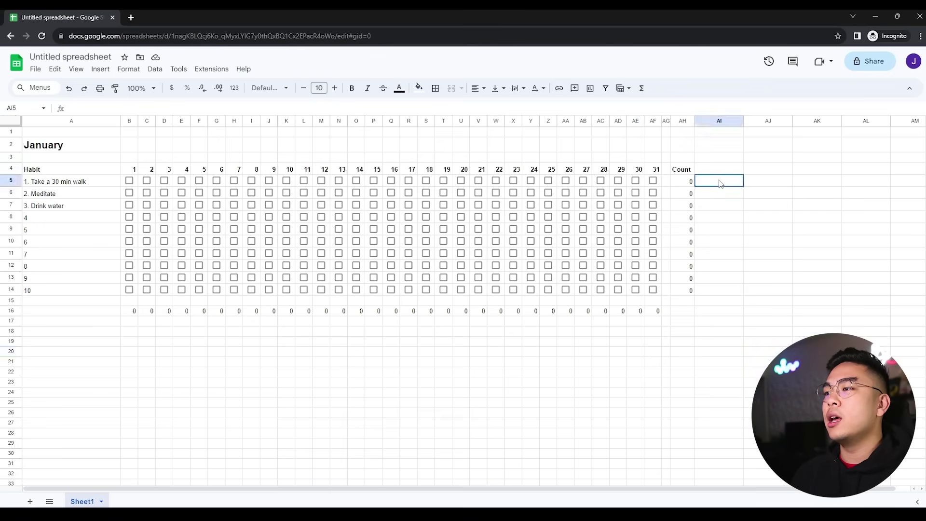
pyautogui.click(702, 106)
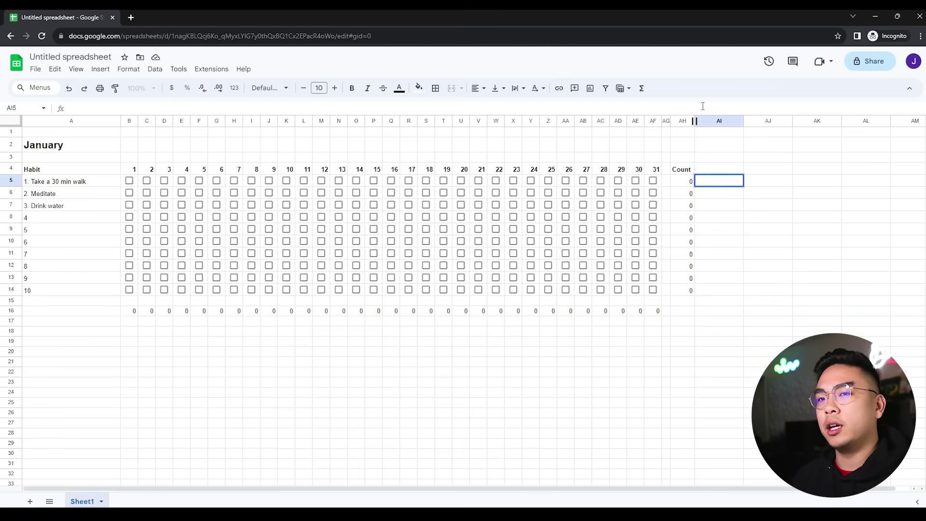
pyautogui.write('=SPARKLINE(')
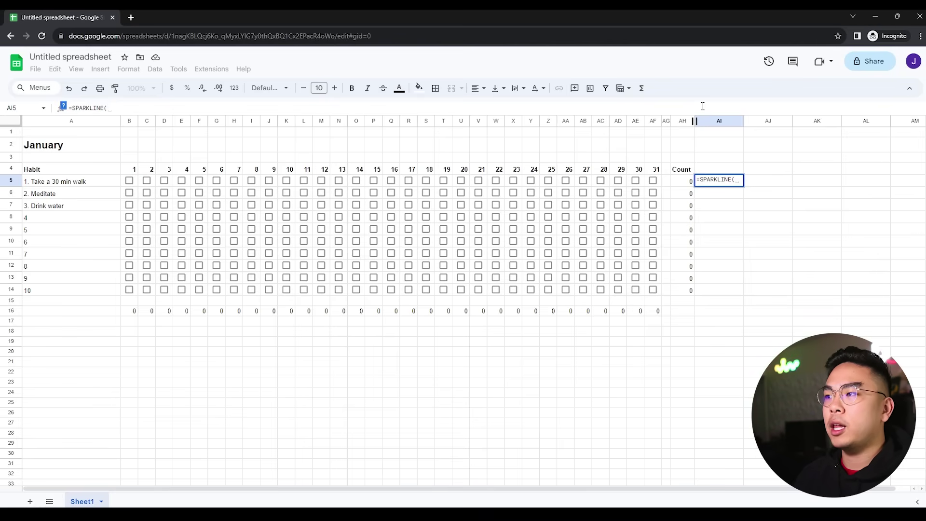
pyautogui.click(689, 182)
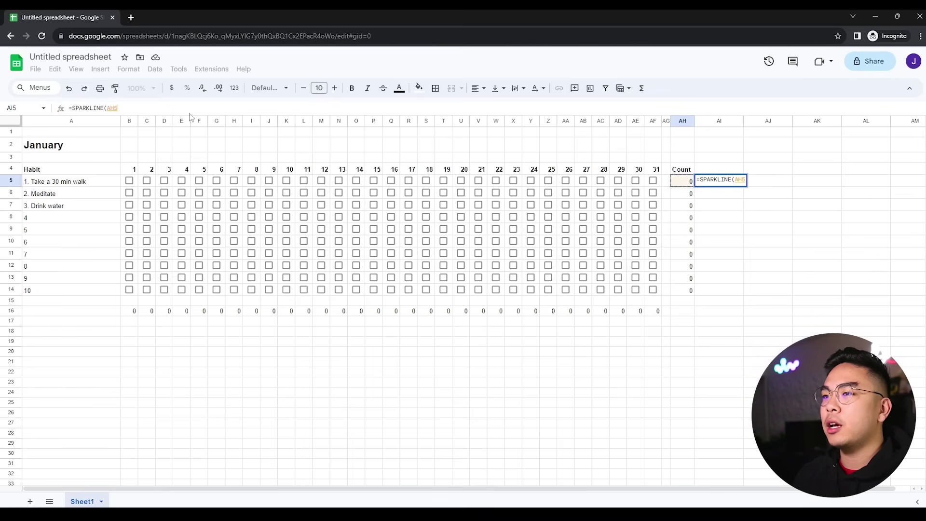
pyautogui.write(',')
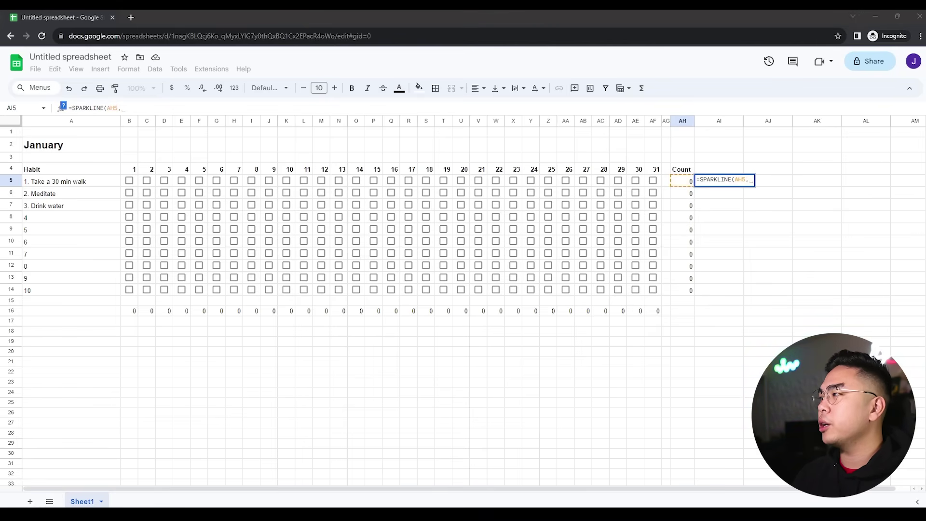
pyautogui.click(228, 105)
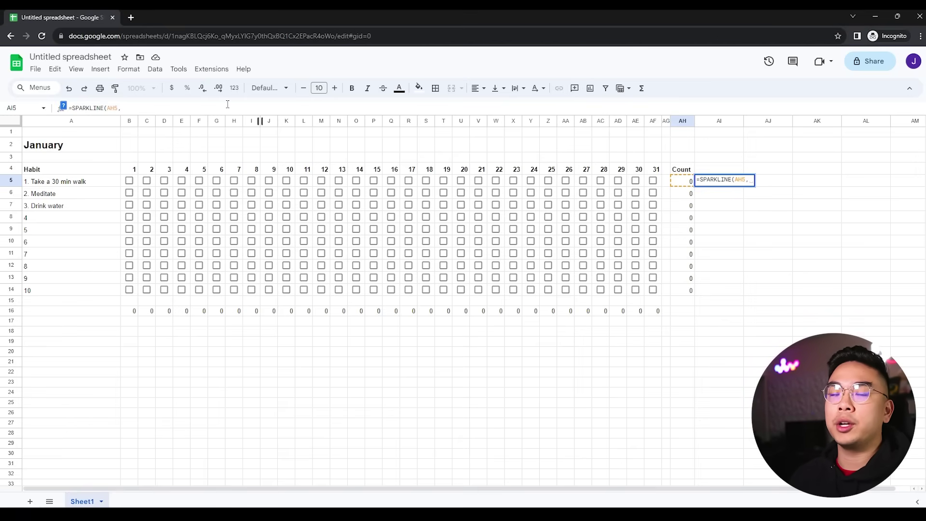
pyautogui.write('{"charttype","bar";"max",40;"color1","black"}')
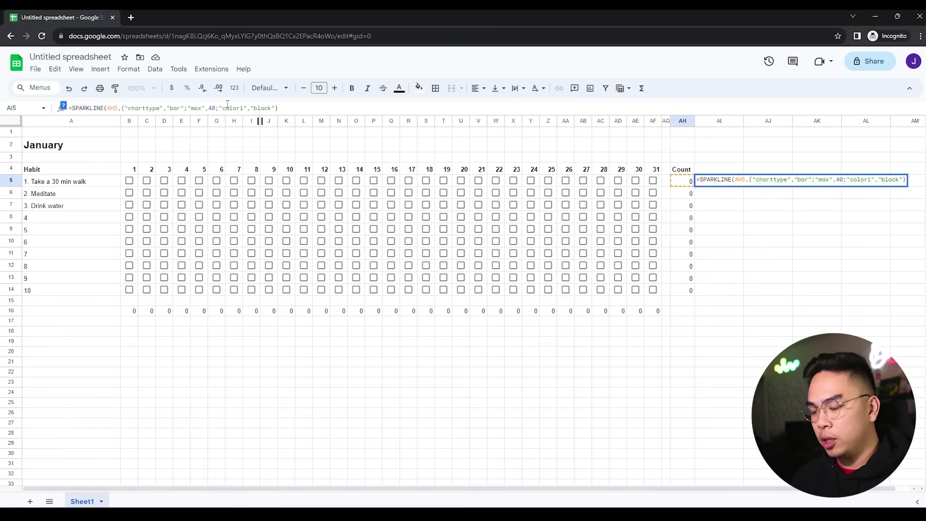
pyautogui.write(')')
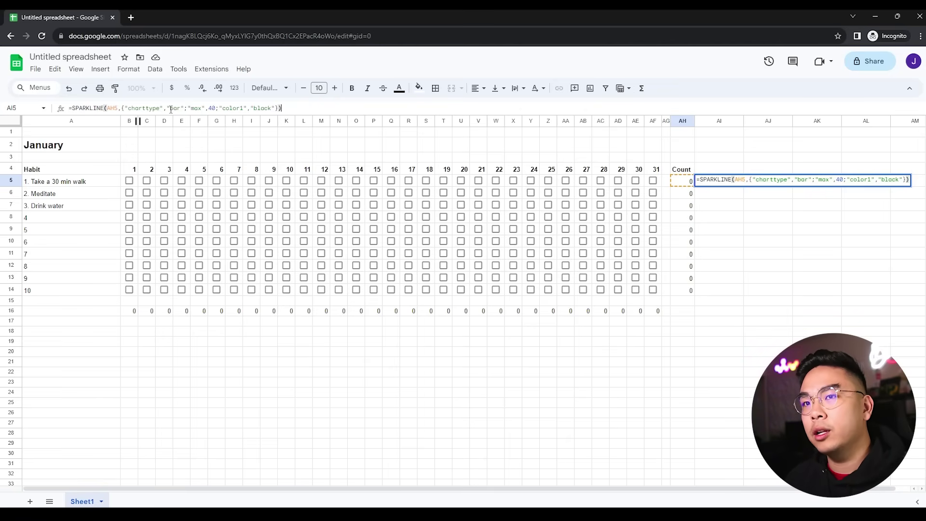
pyautogui.write('31')
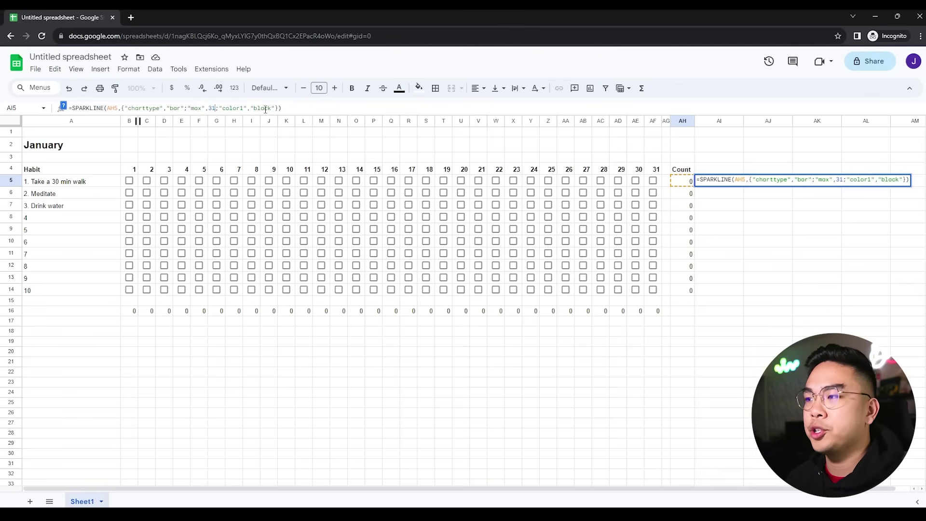
pyautogui.press('Return')
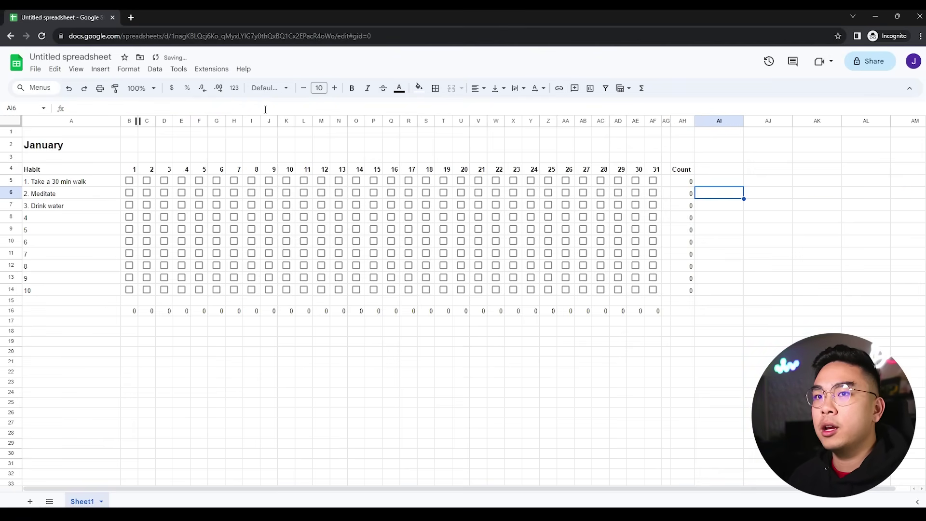
# Tick the walk habit for days 1–4 as a test and select sparkline cell AI5
pyautogui.click(129, 180)
pyautogui.click(146, 181)
pyautogui.click(164, 182)
pyautogui.click(164, 182)
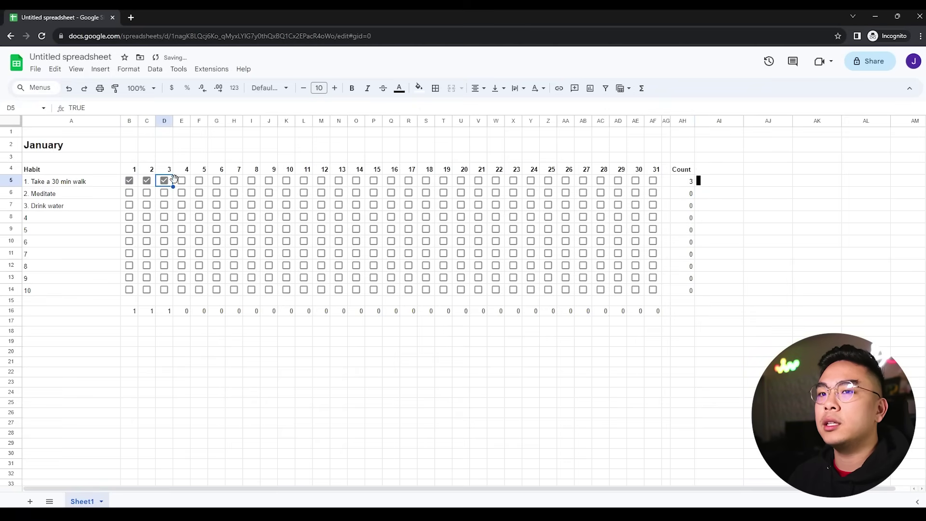
pyautogui.click(182, 181)
pyautogui.click(725, 187)
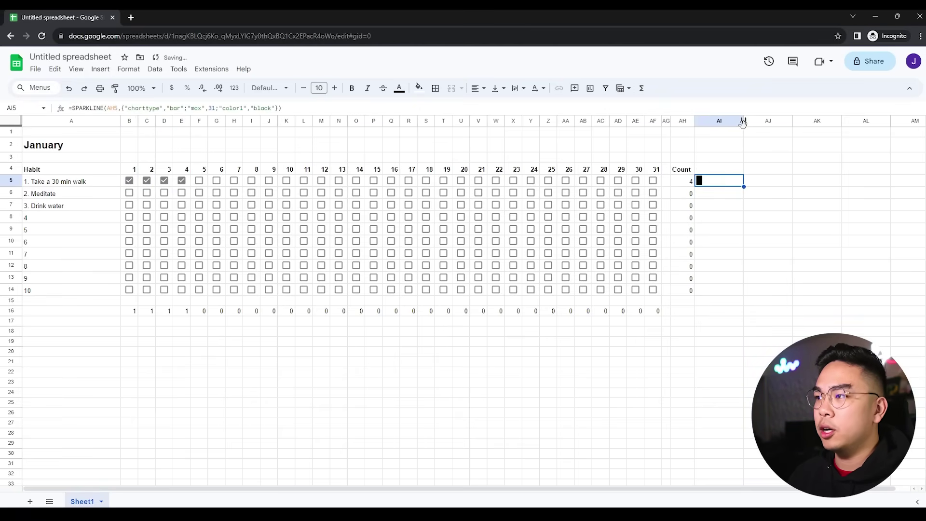
# Widen column AI and copy the AI5 sparkline down to AI14
pyautogui.moveTo(743, 121); pyautogui.dragTo(748, 121)
pyautogui.press('Down')
pyautogui.press('Down')
pyautogui.press('Down')
pyautogui.click(744, 181)
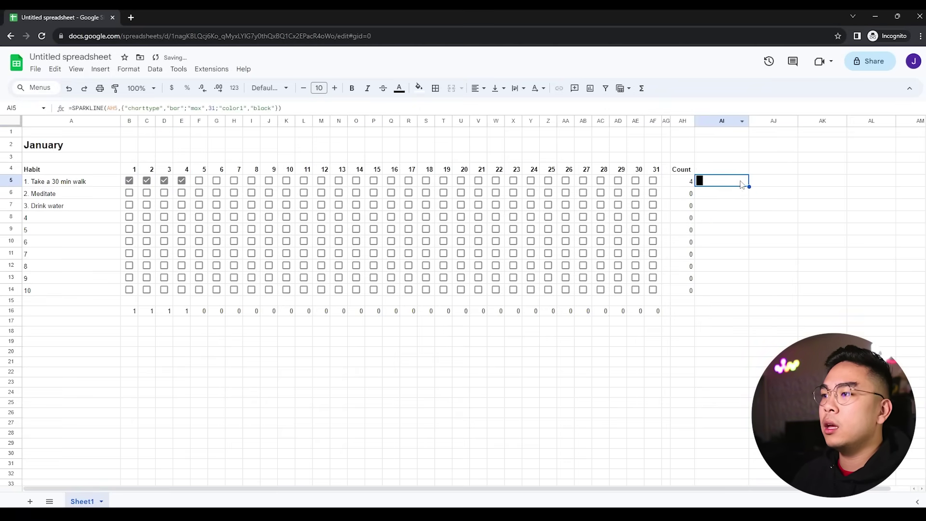
pyautogui.moveTo(749, 187); pyautogui.dragTo(758, 297)
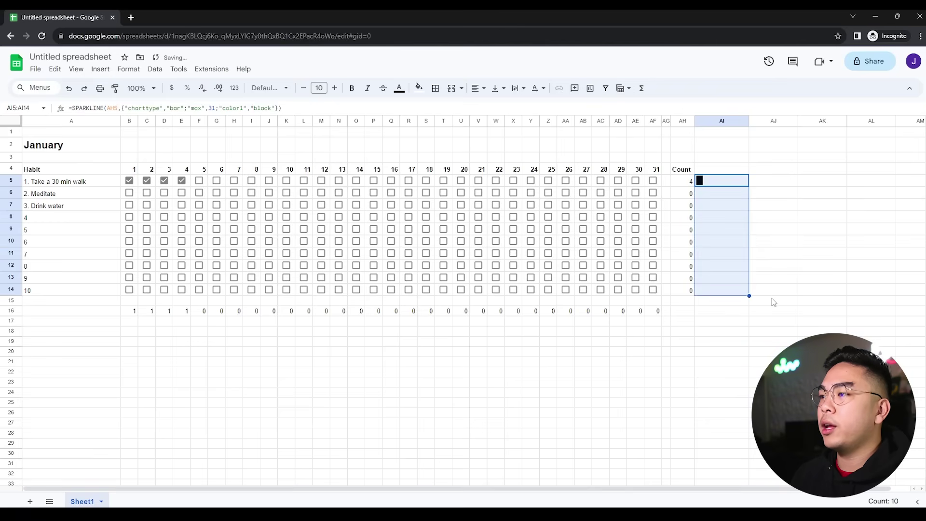
# Test Drink water ticks on days 10–11, clear all test ticks, then select cell B17
pyautogui.click(286, 205)
pyautogui.click(300, 206)
pyautogui.click(303, 204)
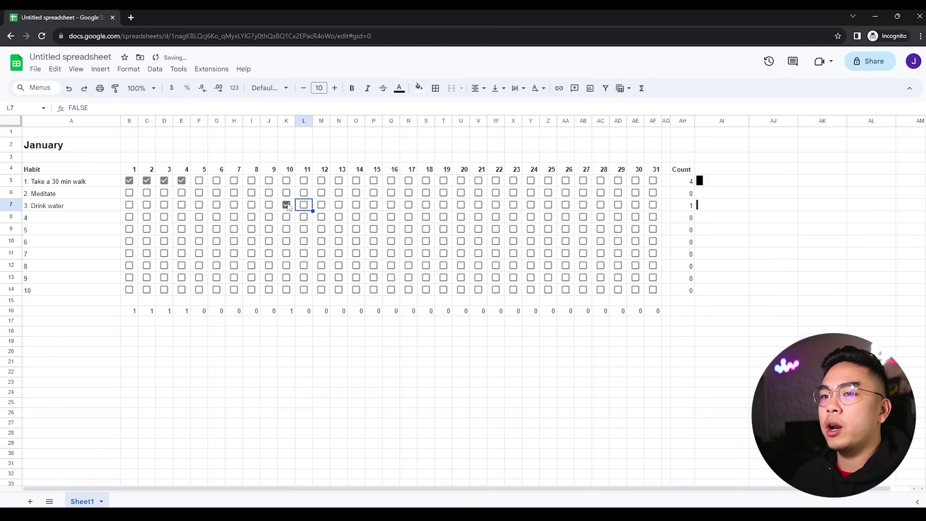
pyautogui.click(286, 205)
pyautogui.click(181, 180)
pyautogui.click(164, 180)
pyautogui.click(147, 181)
pyautogui.click(130, 180)
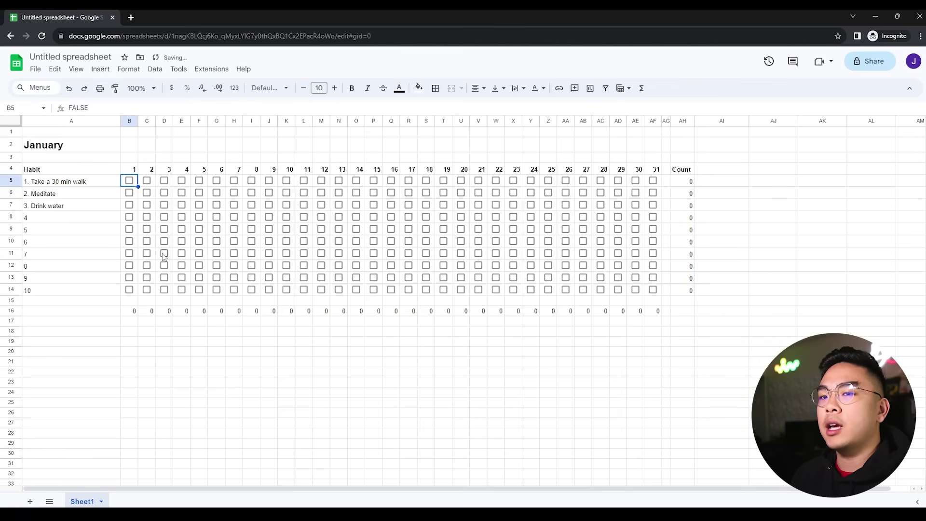
pyautogui.click(9, 321)
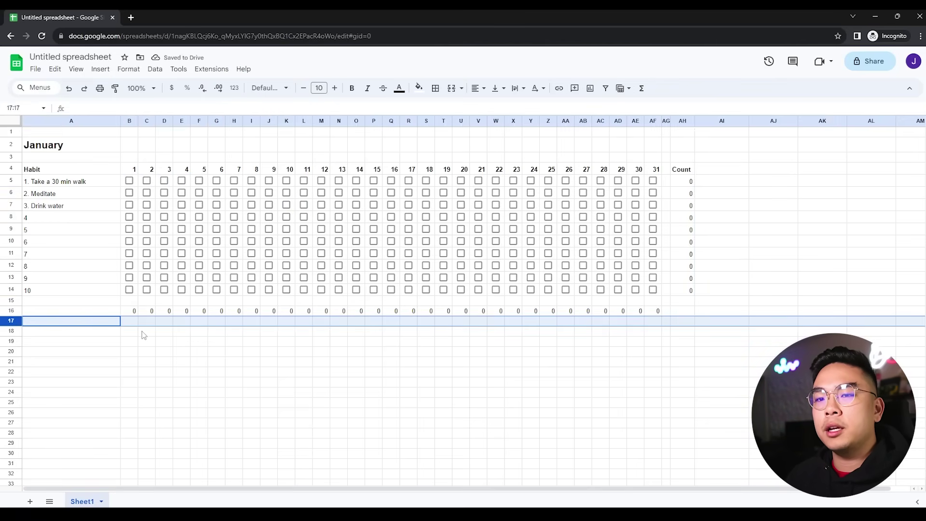
pyautogui.click(135, 320)
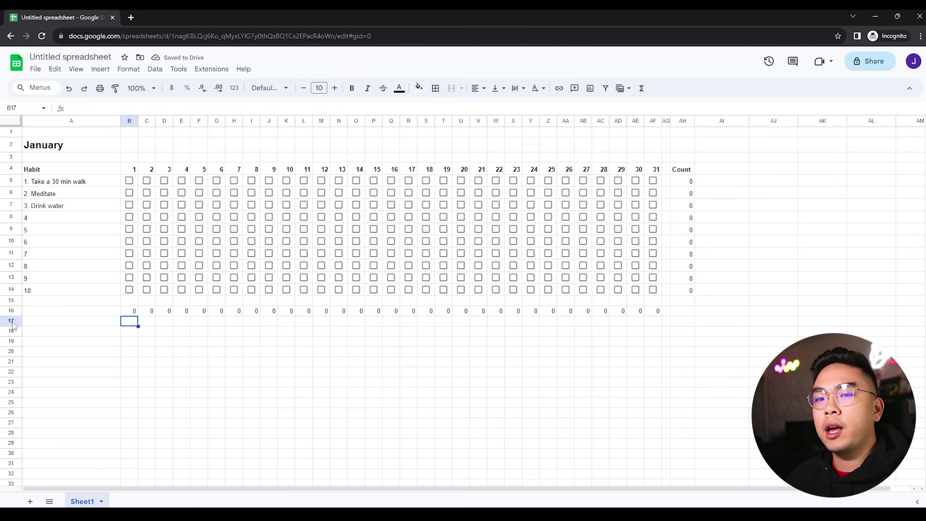
# Make row 17 taller and enter a black column SPARKLINE of B16 (ymin 0, ymax 10) in B17
pyautogui.moveTo(11, 326); pyautogui.dragTo(11, 374)
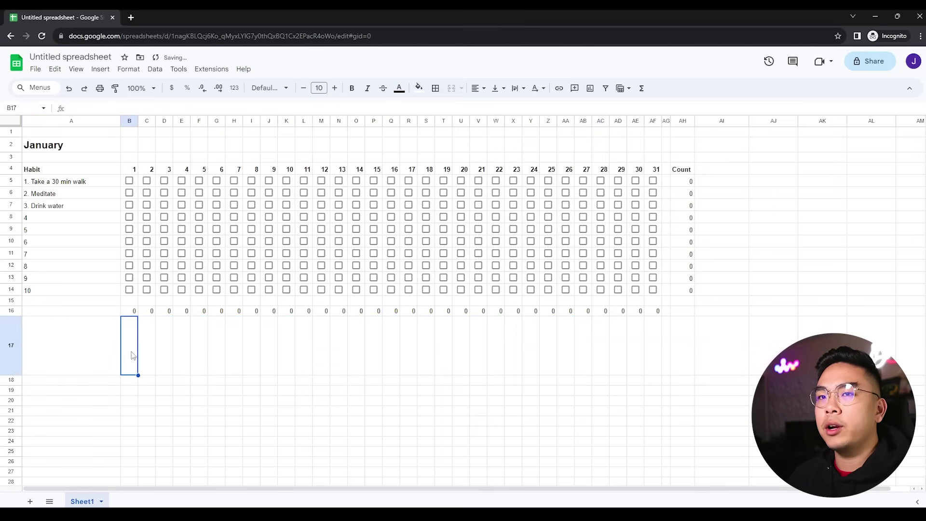
pyautogui.click(191, 108)
pyautogui.write('=SPARKLINE(')
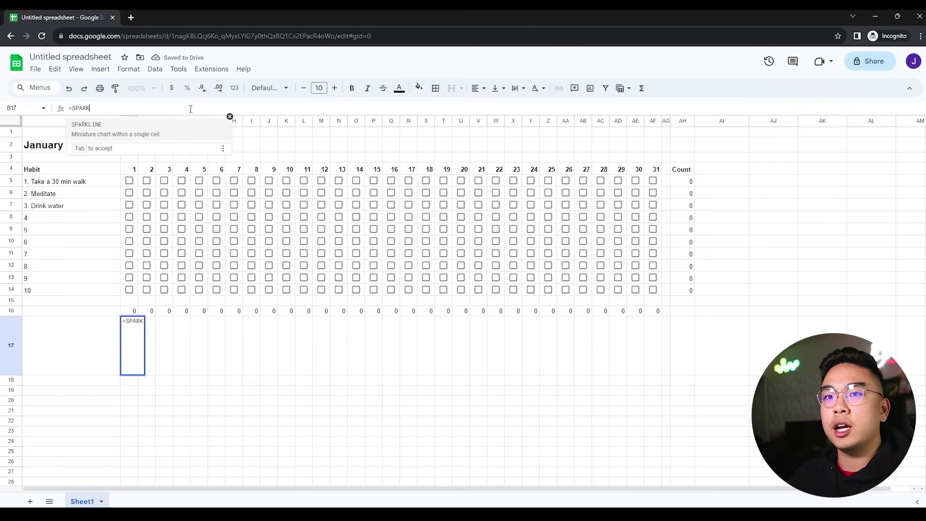
pyautogui.click(129, 312)
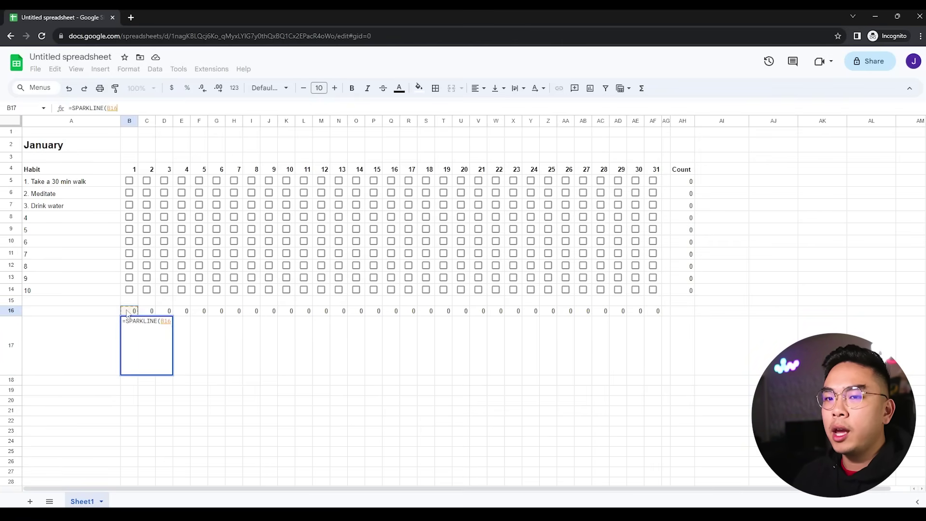
pyautogui.write(',')
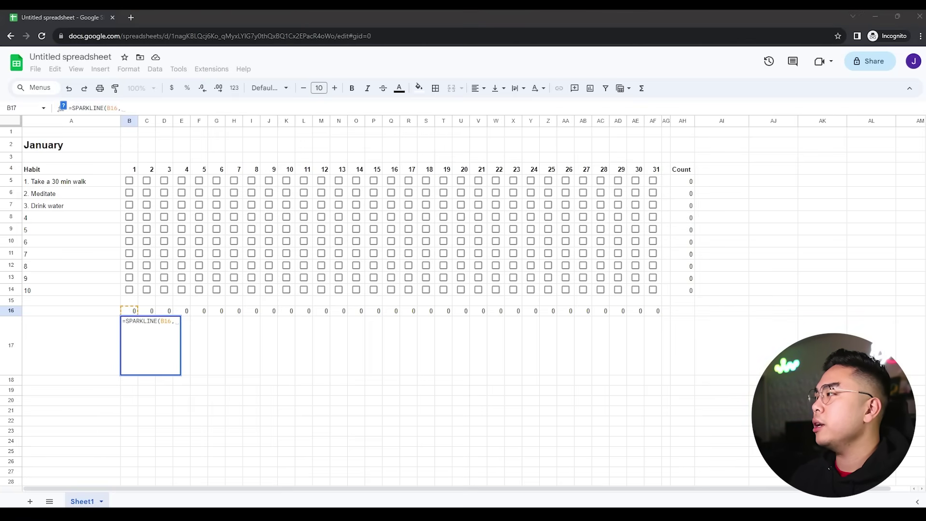
pyautogui.write('{"charttype","column";"ymax",10;"ymin",0;"color1","black"}')
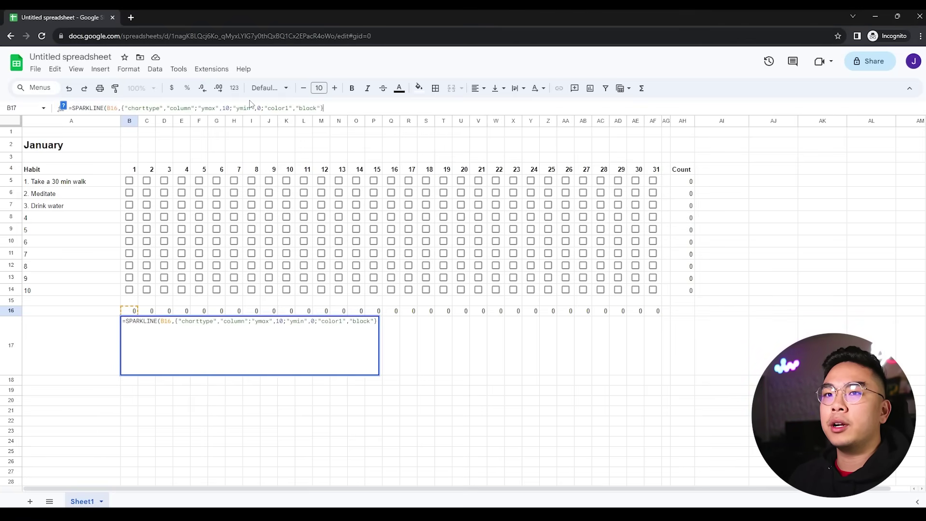
pyautogui.write(')')
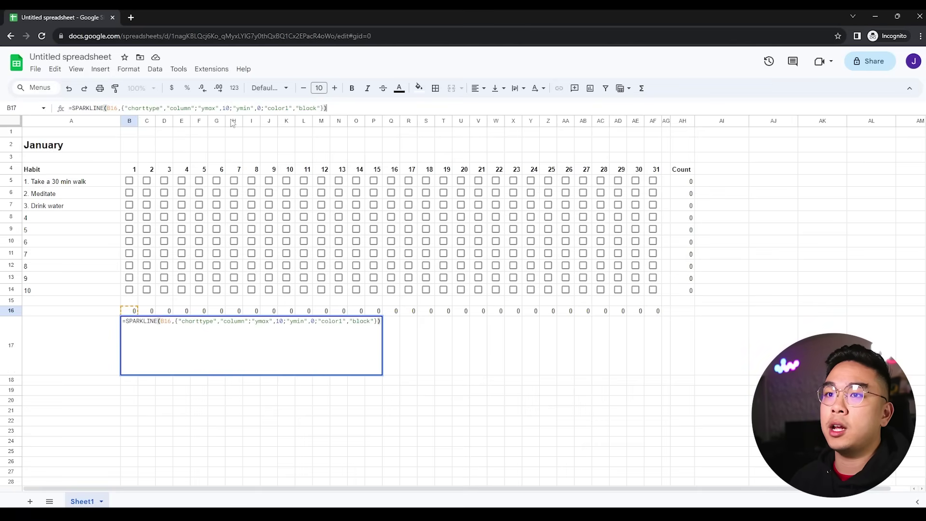
pyautogui.press('Return')
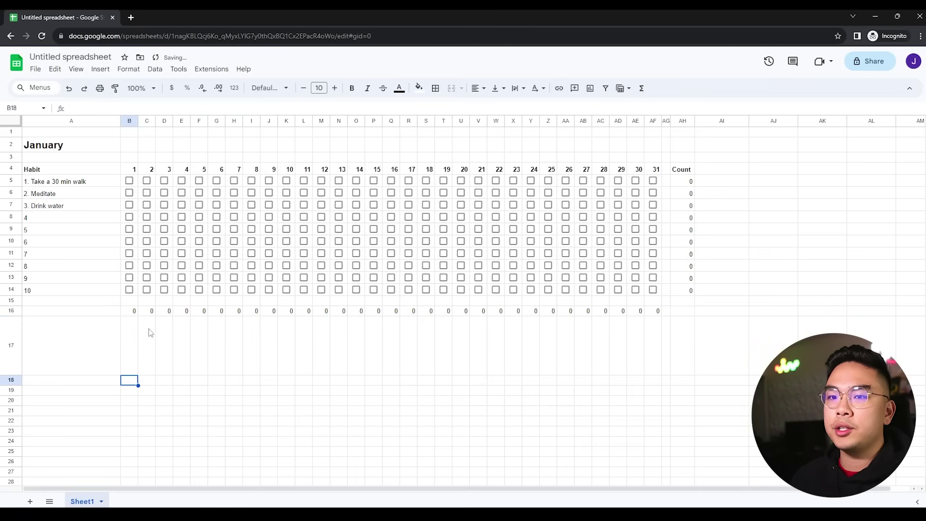
# Test the B17 chart by ticking day 1 for habits 7–10, then untick them
pyautogui.click(129, 290)
pyautogui.click(129, 278)
pyautogui.click(130, 265)
pyautogui.click(130, 254)
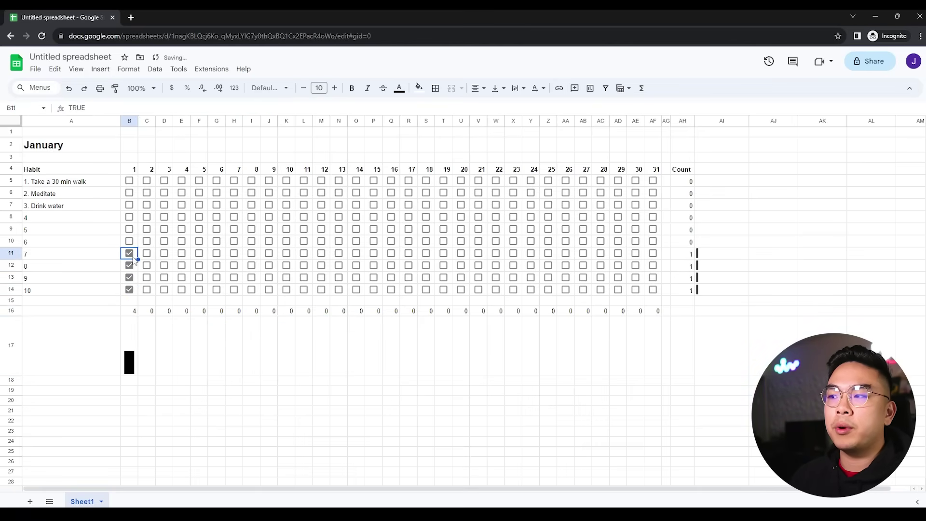
pyautogui.click(132, 365)
pyautogui.click(721, 291)
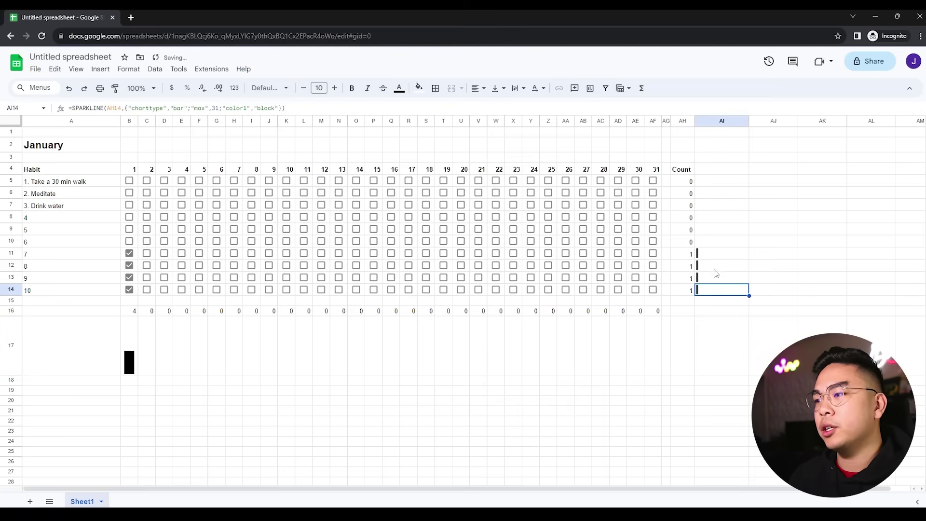
pyautogui.click(129, 254)
pyautogui.click(130, 266)
pyautogui.click(129, 278)
pyautogui.click(129, 289)
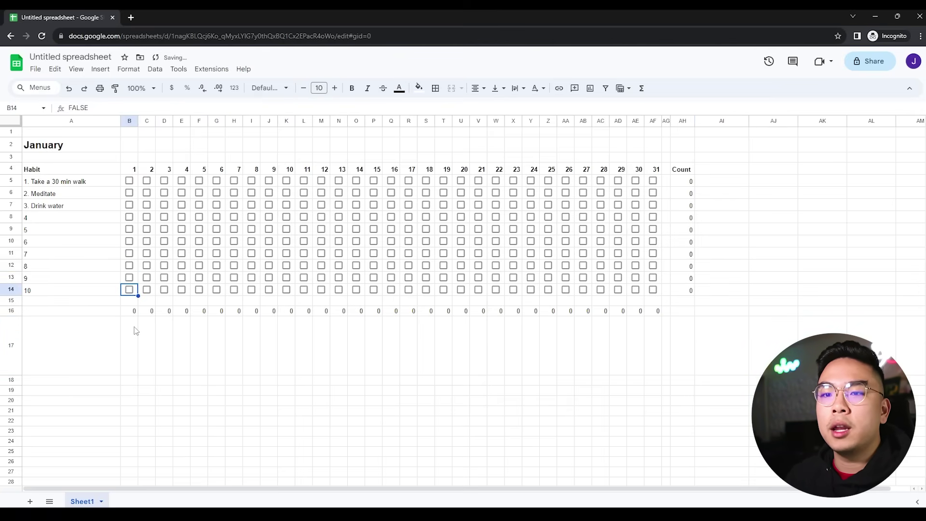
# Fill the B17 sparkline right to AF17 and test it with day 25 ticks, then clear them
pyautogui.click(134, 326)
pyautogui.moveTo(138, 375); pyautogui.dragTo(653, 376)
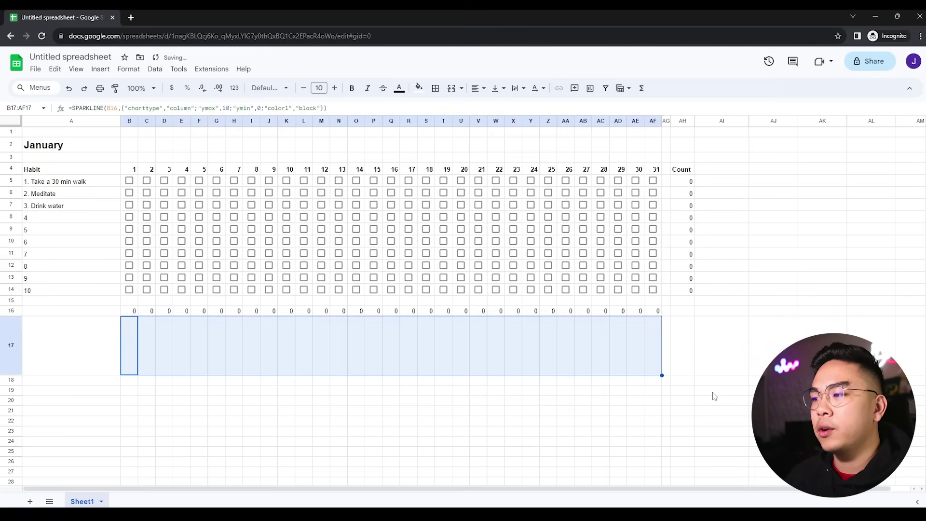
pyautogui.click(721, 390)
pyautogui.click(548, 290)
pyautogui.click(548, 277)
pyautogui.click(548, 265)
pyautogui.click(548, 265)
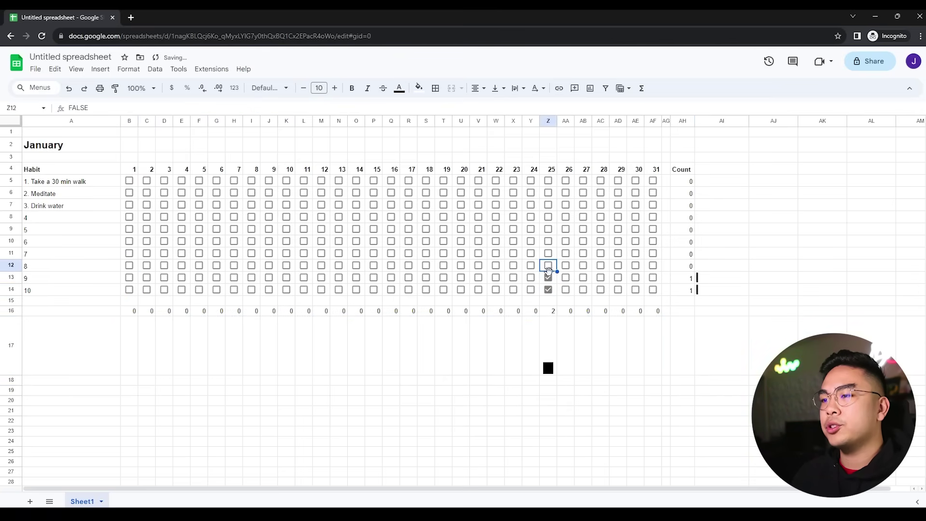
pyautogui.click(548, 277)
pyautogui.click(548, 289)
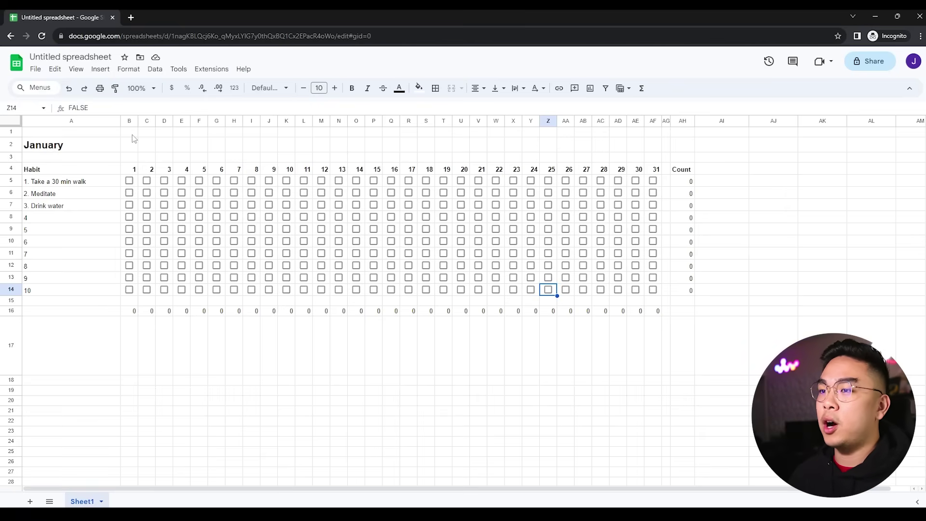
# Make row 1 taller, merge it into one cell and enter the title HABIT TRACKER
pyautogui.moveTo(18, 137); pyautogui.dragTo(21, 147)
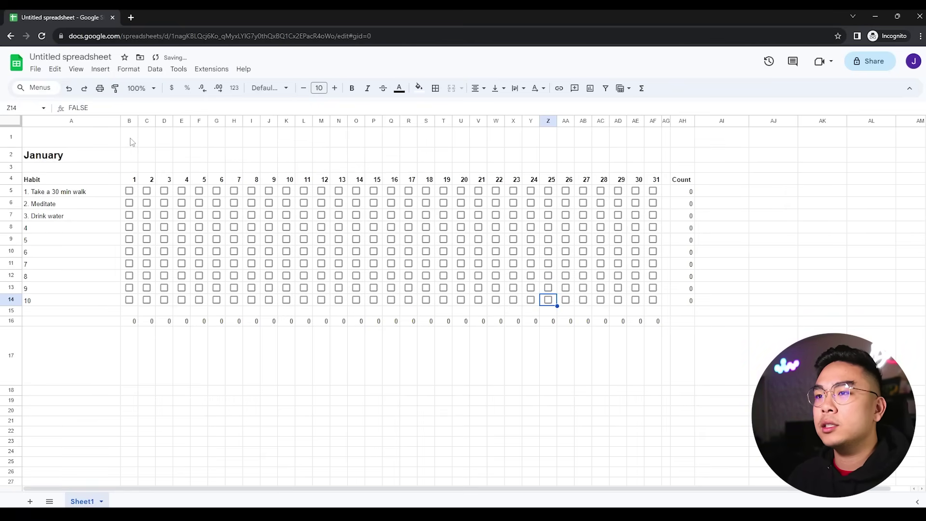
pyautogui.moveTo(129, 139)
pyautogui.mouseDown()
pyautogui.moveTo(728, 140)
pyautogui.moveTo(85, 155)
pyautogui.moveTo(116, 139)
pyautogui.mouseUp()
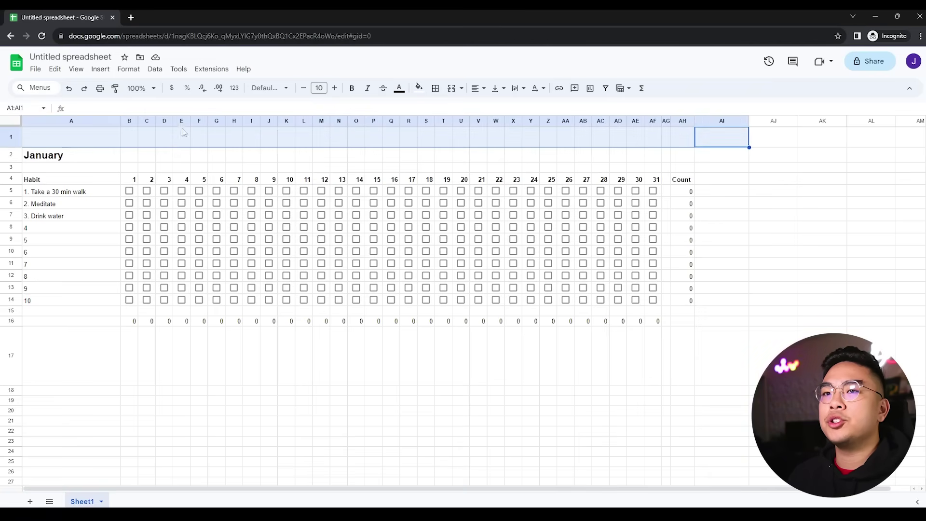
pyautogui.click(451, 87)
pyautogui.write('gh')
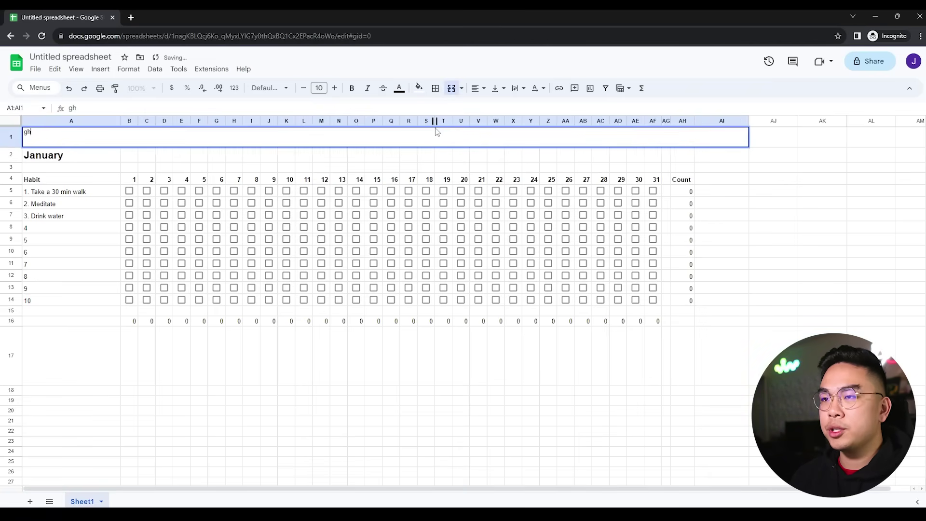
pyautogui.press('BackSpace')
pyautogui.press('BackSpace')
pyautogui.write('HABIT TRACKER')
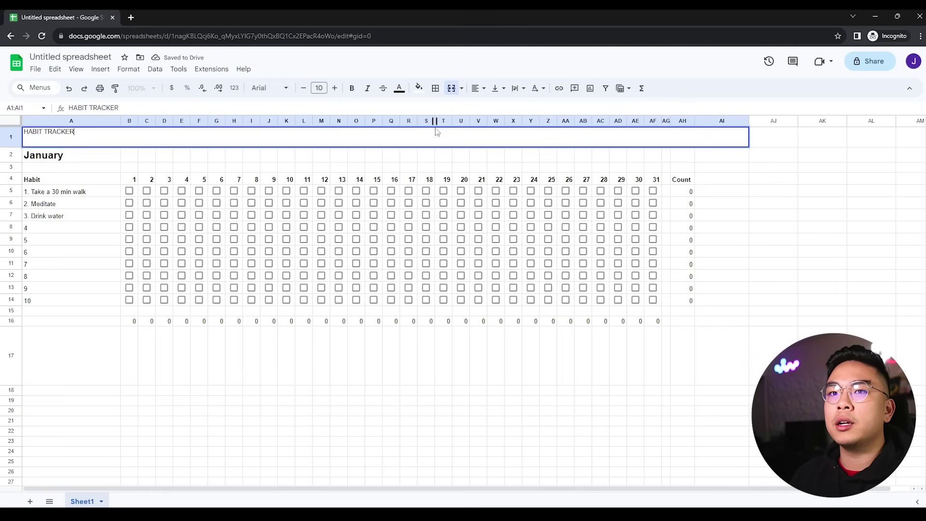
pyautogui.click(429, 164)
# Make the title bold and center it horizontally and vertically
pyautogui.click(174, 143)
pyautogui.hotkey('ctrl', 'b')
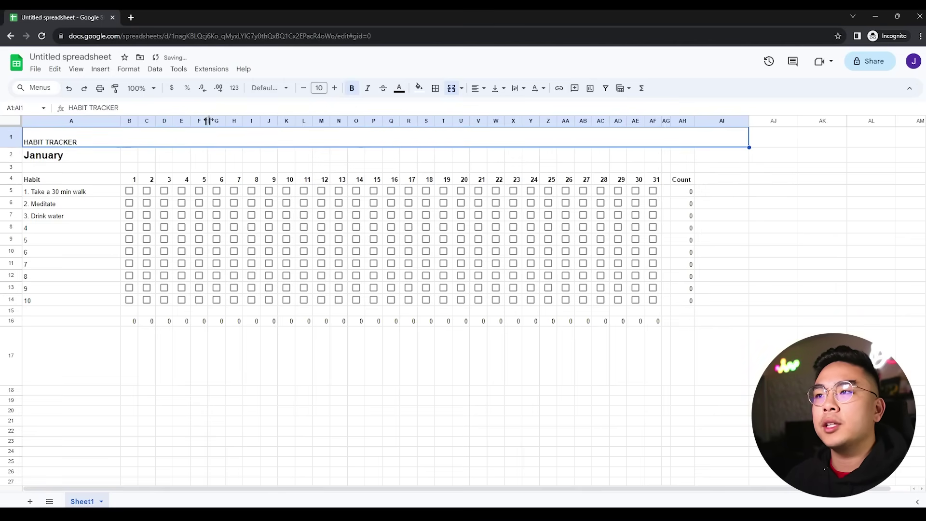
pyautogui.click(478, 89)
pyautogui.click(491, 107)
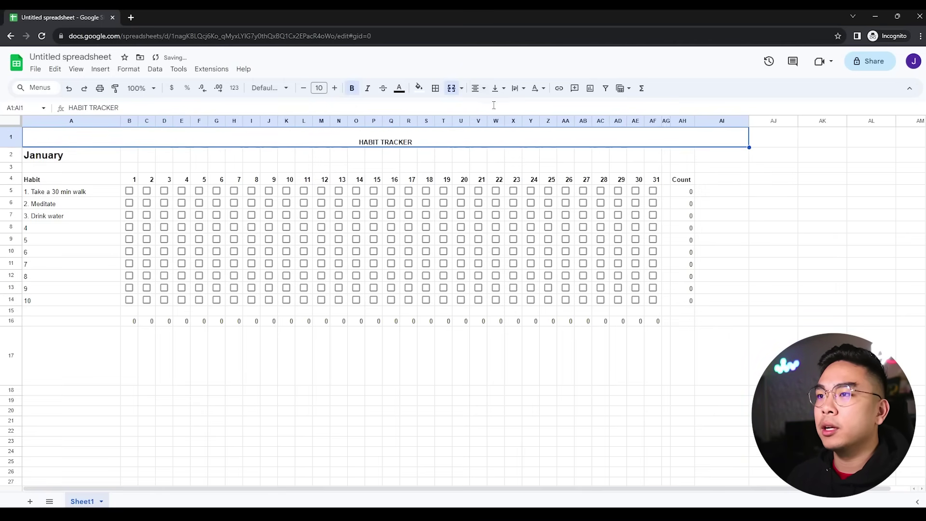
pyautogui.click(501, 91)
pyautogui.click(514, 107)
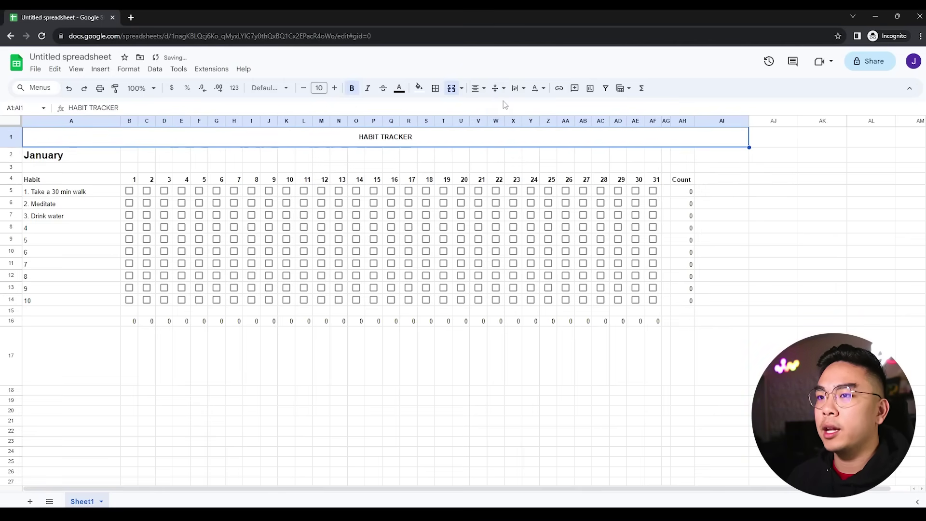
# Fill the title bar black, make the text white and raise the font size to 15
pyautogui.click(419, 88)
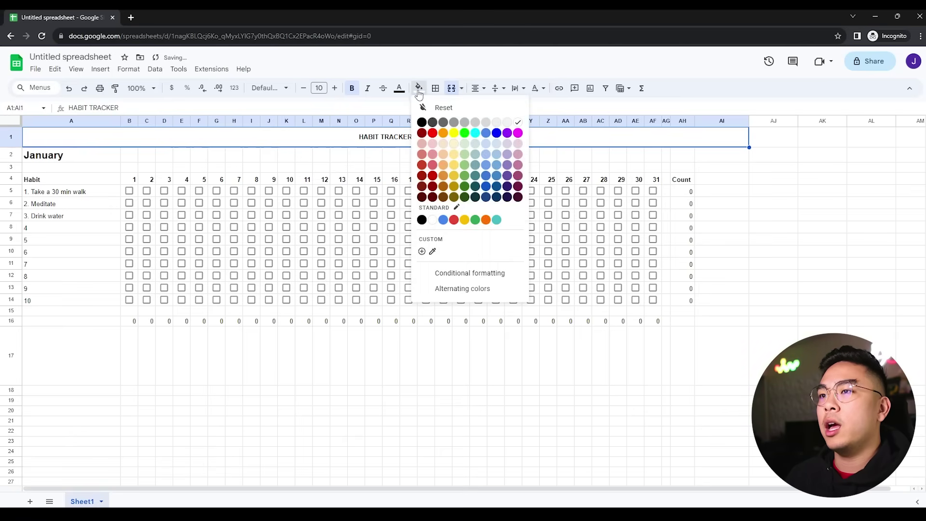
pyautogui.click(421, 122)
pyautogui.click(399, 88)
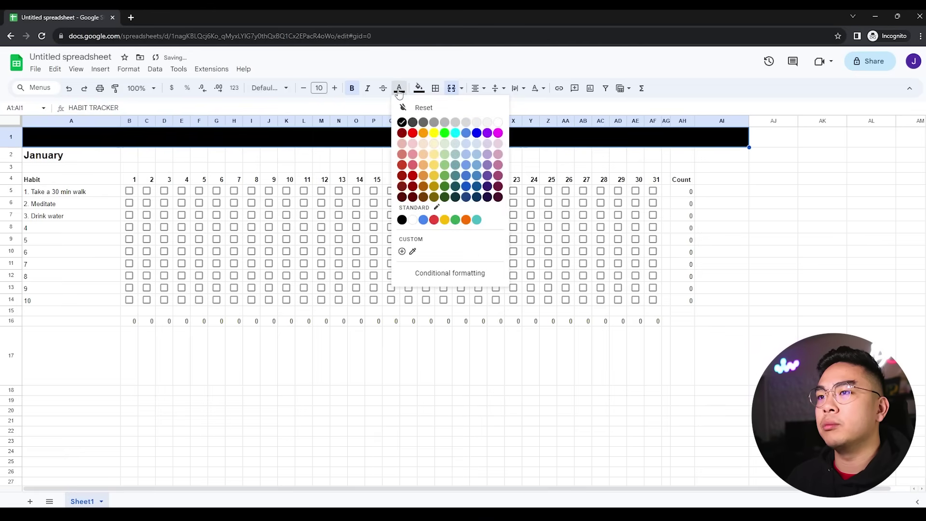
pyautogui.click(499, 122)
pyautogui.click(334, 88)
pyautogui.click(334, 88)
pyautogui.click(334, 88)
pyautogui.click(334, 89)
pyautogui.click(334, 88)
pyautogui.click(391, 155)
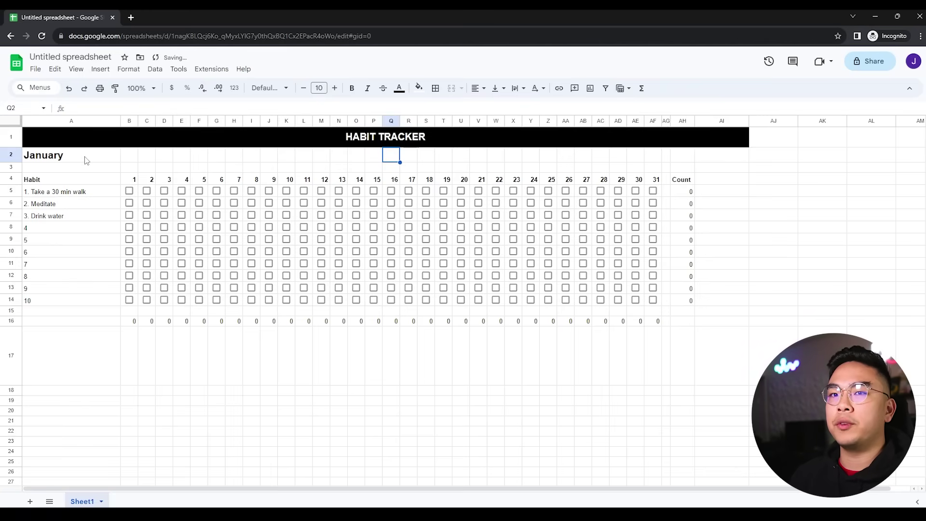
# Shrink row 18 to a thin strip and fill it black as a divider
pyautogui.click(68, 391)
pyautogui.scroll(-1, 72, 396)
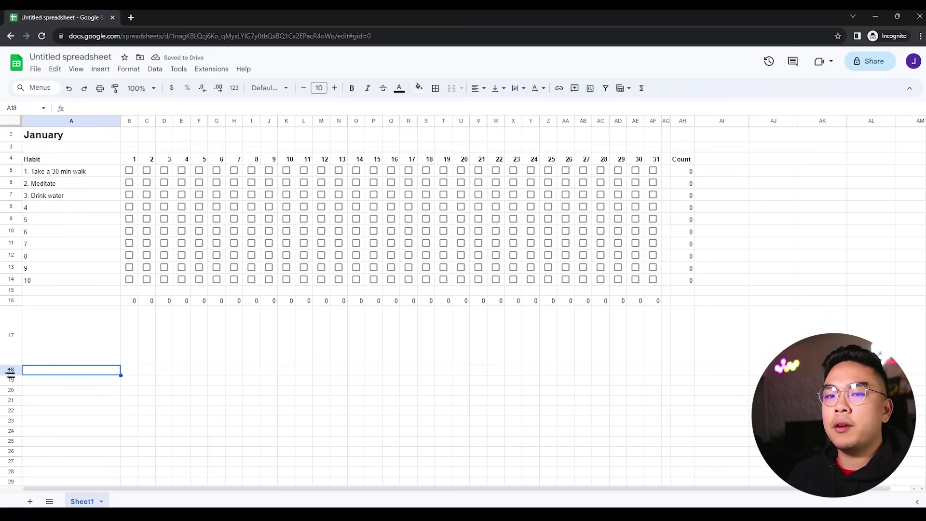
pyautogui.moveTo(10, 371); pyautogui.dragTo(11, 369)
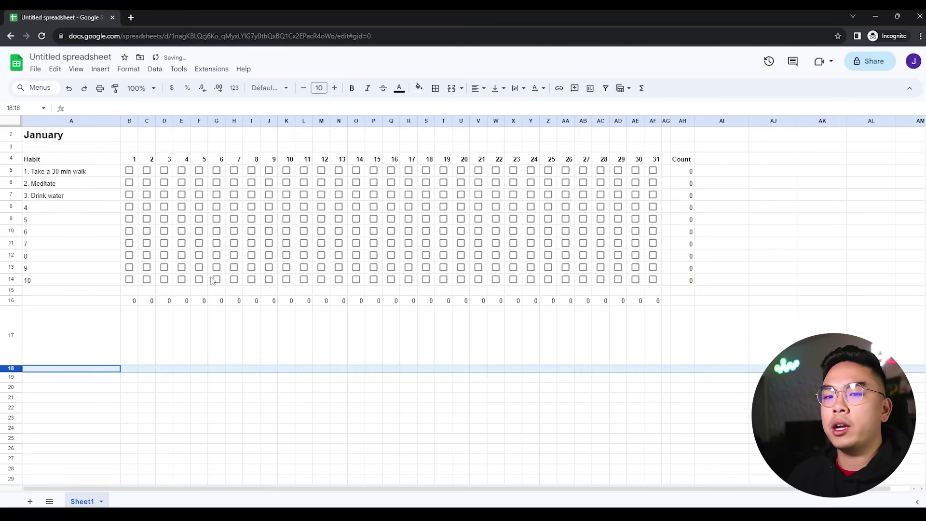
pyautogui.click(418, 88)
pyautogui.click(420, 121)
pyautogui.click(340, 397)
pyautogui.scroll(1, 345, 403)
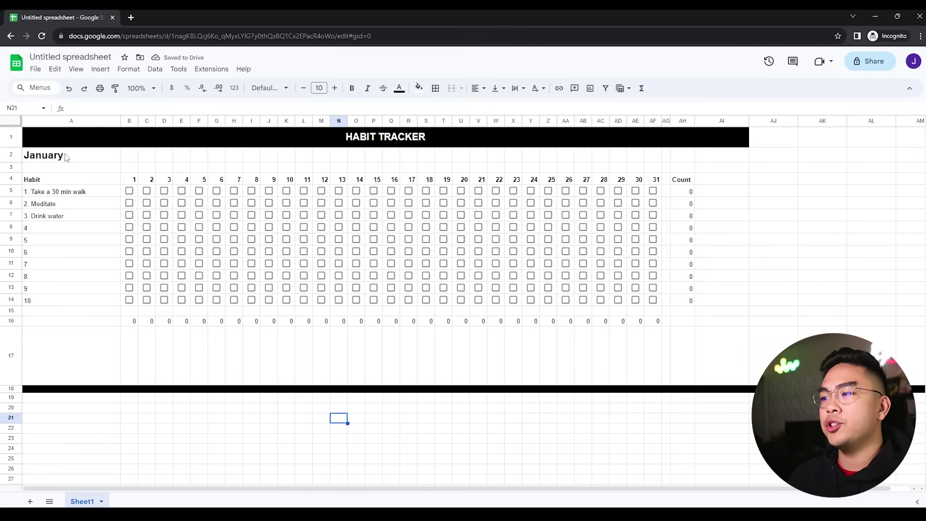
# Copy the January table block A2:AI17 and paste it at A19 below the divider
pyautogui.moveTo(66, 155); pyautogui.dragTo(68, 167)
pyautogui.moveTo(135, 178); pyautogui.dragTo(730, 359)
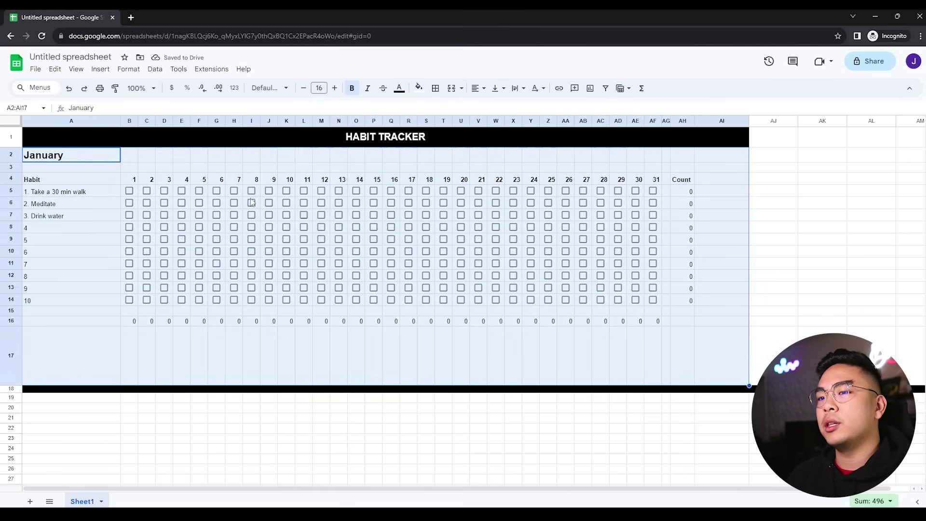
pyautogui.click(726, 381)
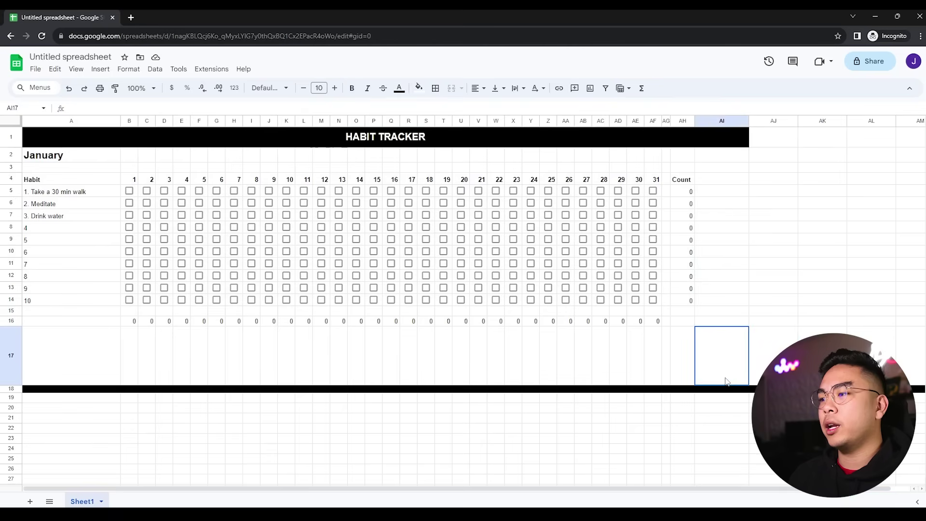
pyautogui.click(709, 191)
pyautogui.click(634, 202)
pyautogui.moveTo(92, 155); pyautogui.dragTo(719, 360)
pyautogui.scroll(-2, 288, 313)
pyautogui.click(56, 320)
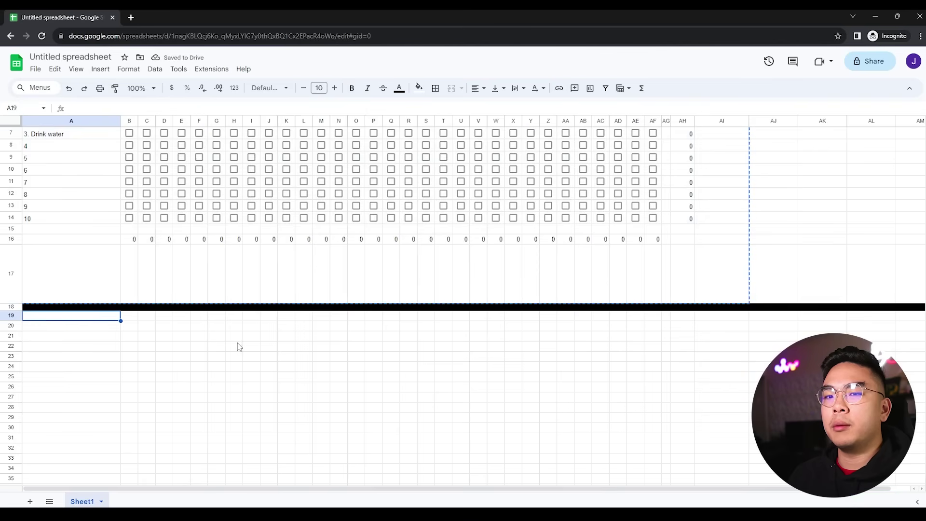
pyautogui.hotkey('ctrl', 'v')
# Test a checkbox in the copy and retitle the copied month February
pyautogui.click(252, 351)
pyautogui.click(80, 317)
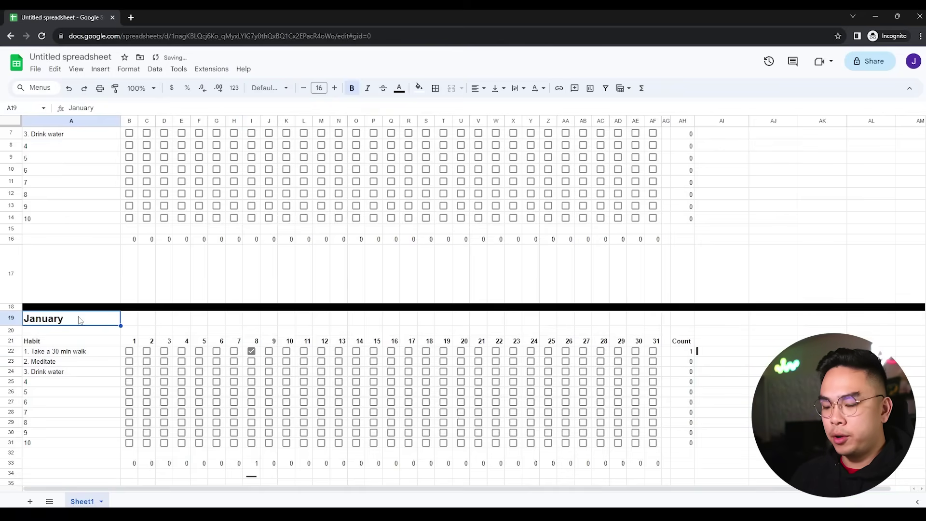
pyautogui.write('February')
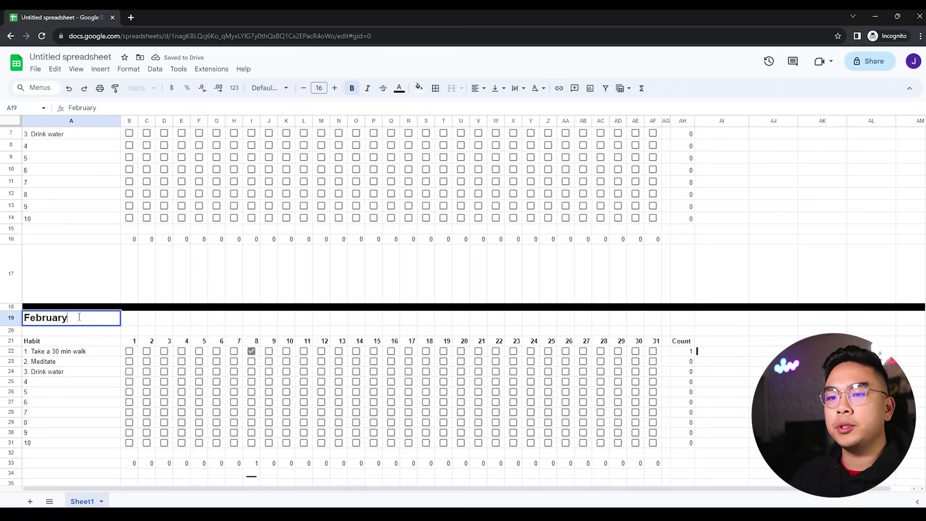
pyautogui.click(198, 332)
pyautogui.scroll(-1, 198, 333)
# Test a few February checkboxes and drag row 34 into a tall spacer below the table
pyautogui.click(251, 327)
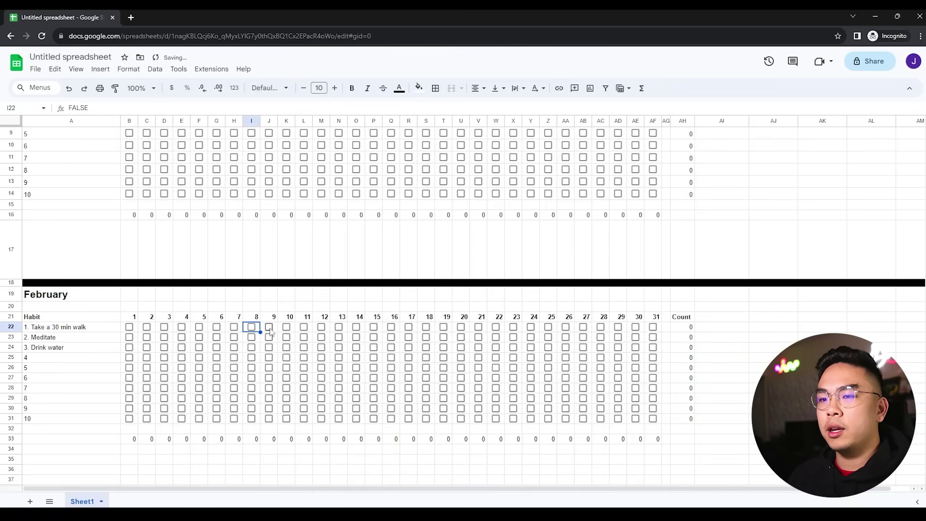
pyautogui.click(269, 327)
pyautogui.click(269, 327)
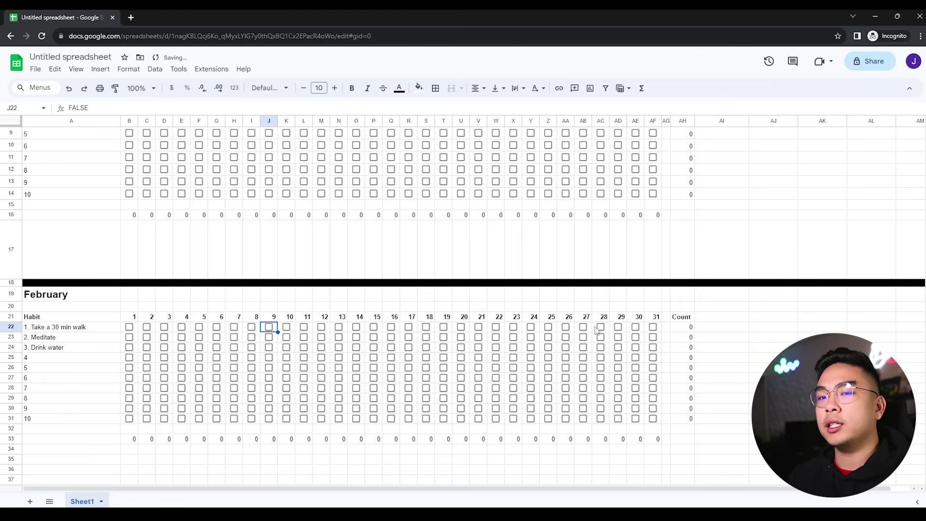
pyautogui.moveTo(621, 317); pyautogui.dragTo(654, 440)
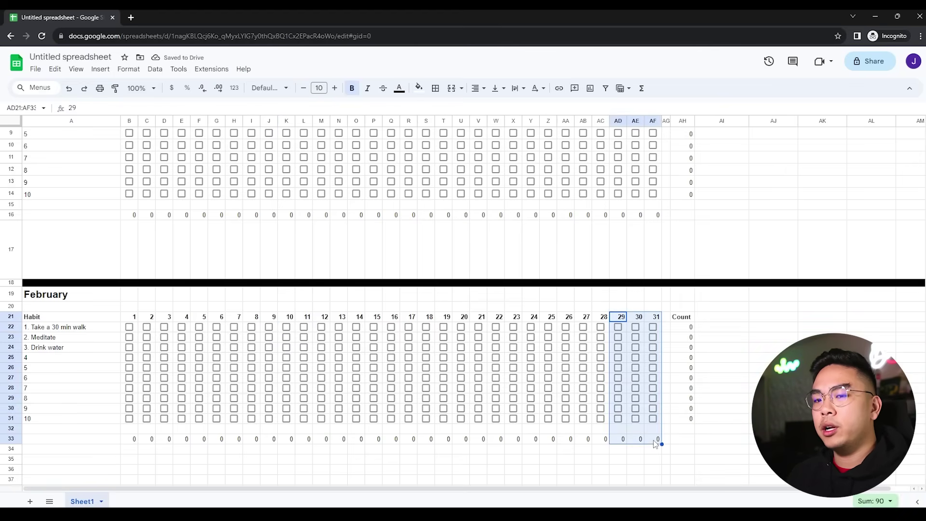
pyautogui.scroll(-2, 656, 441)
pyautogui.click(635, 429)
pyautogui.moveTo(11, 393); pyautogui.dragTo(15, 437)
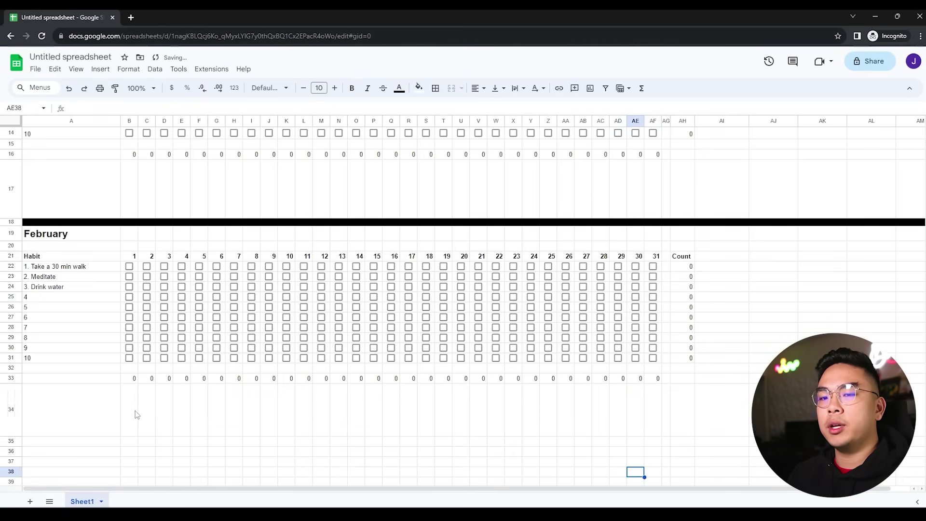
pyautogui.click(129, 358)
pyautogui.click(129, 357)
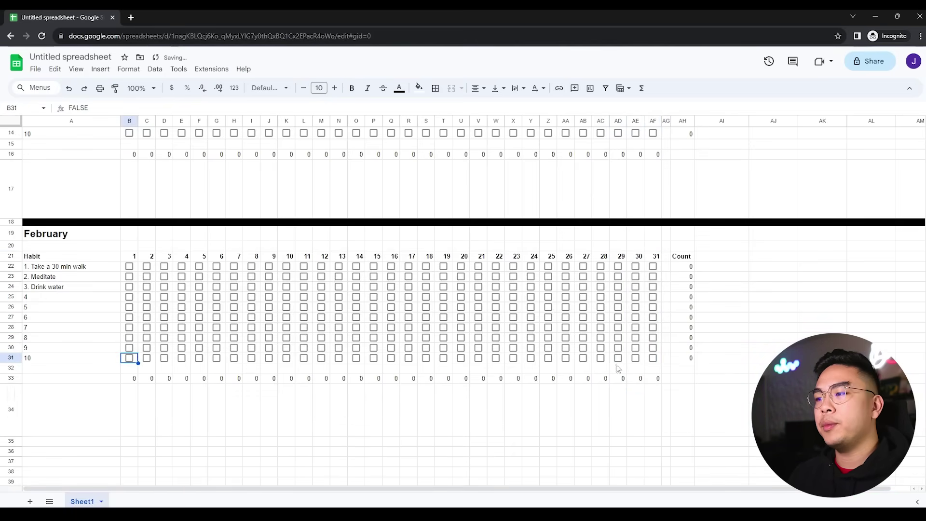
# Resize February habit rows 21–31 to a height of 25 pixels
pyautogui.moveTo(11, 256); pyautogui.dragTo(18, 354)
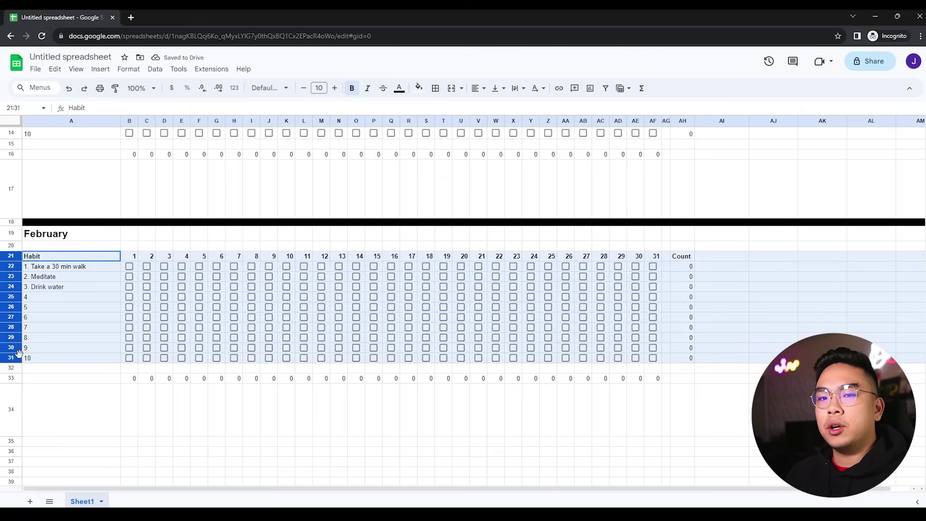
pyautogui.rightClick(18, 354)
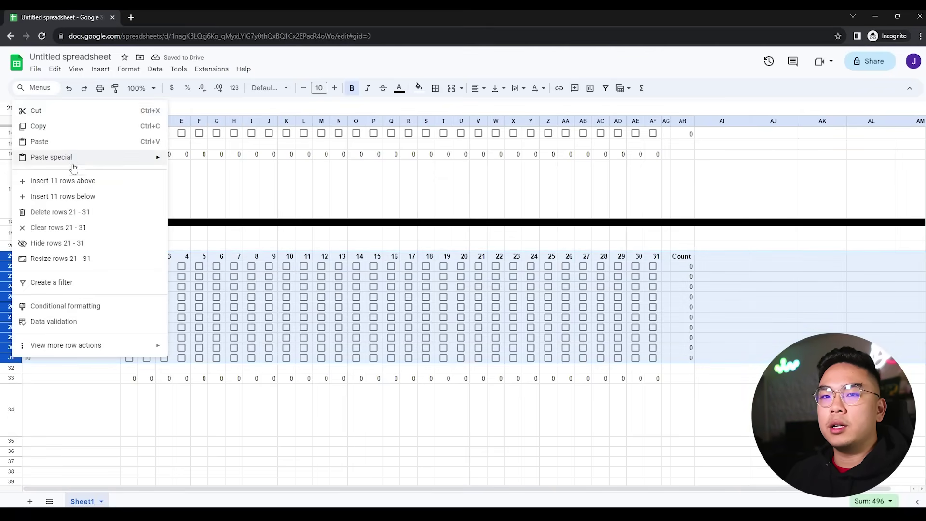
pyautogui.click(77, 261)
pyautogui.click(451, 272)
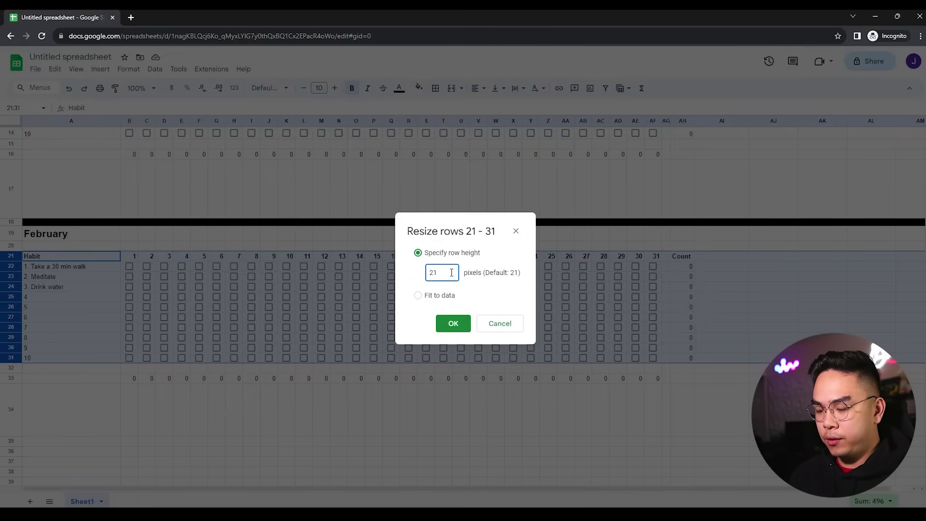
pyautogui.press('BackSpace')
pyautogui.write('5')
pyautogui.press('Return')
pyautogui.click(677, 307)
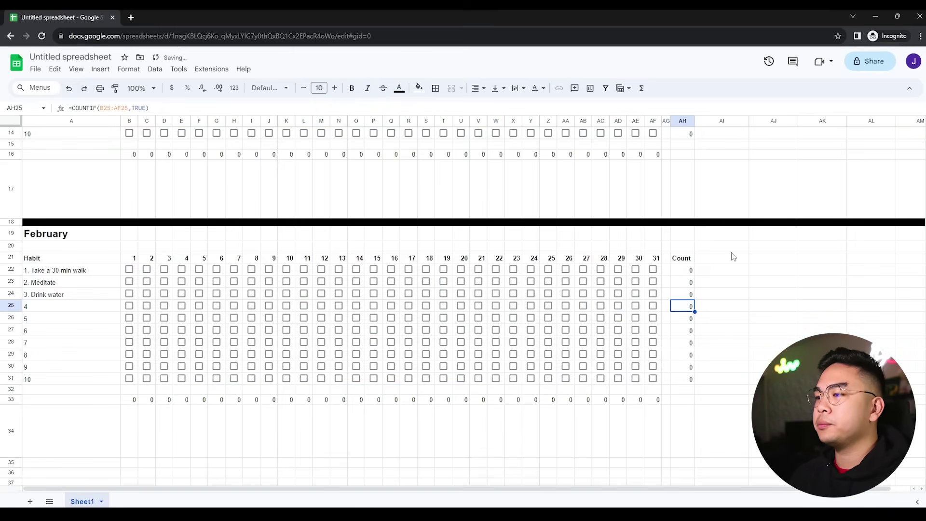
# Delete days 29–31 (AD21:AF34) from the February table
pyautogui.scroll(1, 736, 256)
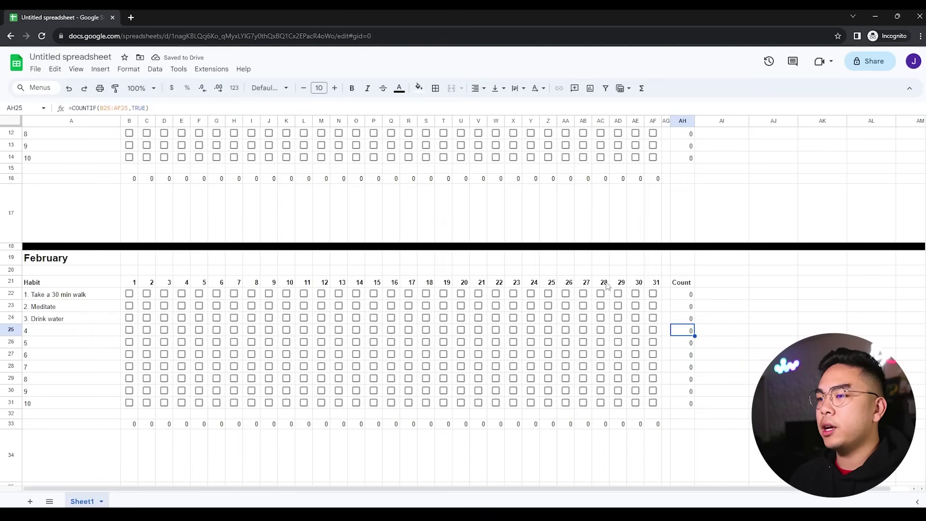
pyautogui.moveTo(619, 282); pyautogui.dragTo(651, 438)
pyautogui.press('Delete')
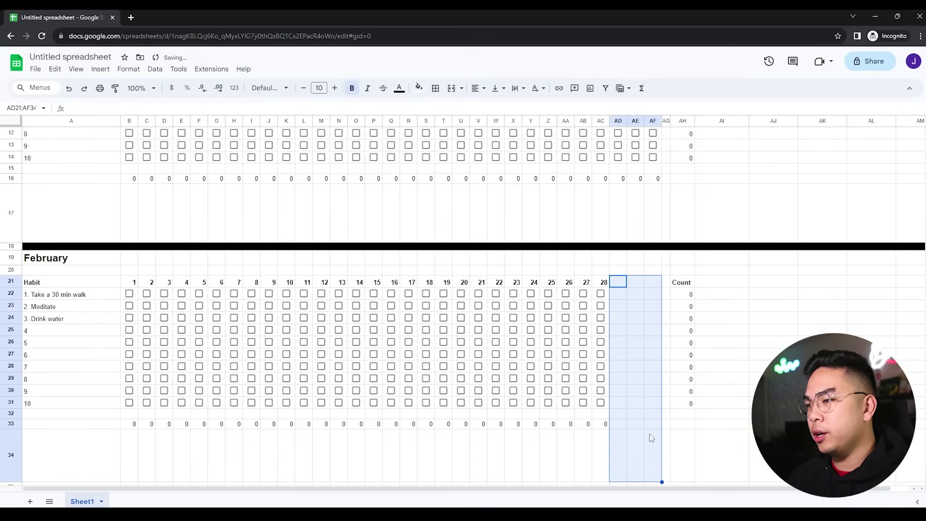
pyautogui.click(718, 457)
# Change AI22's sparkline maximum from 31 to 28 and fill it down to AI31
pyautogui.click(724, 293)
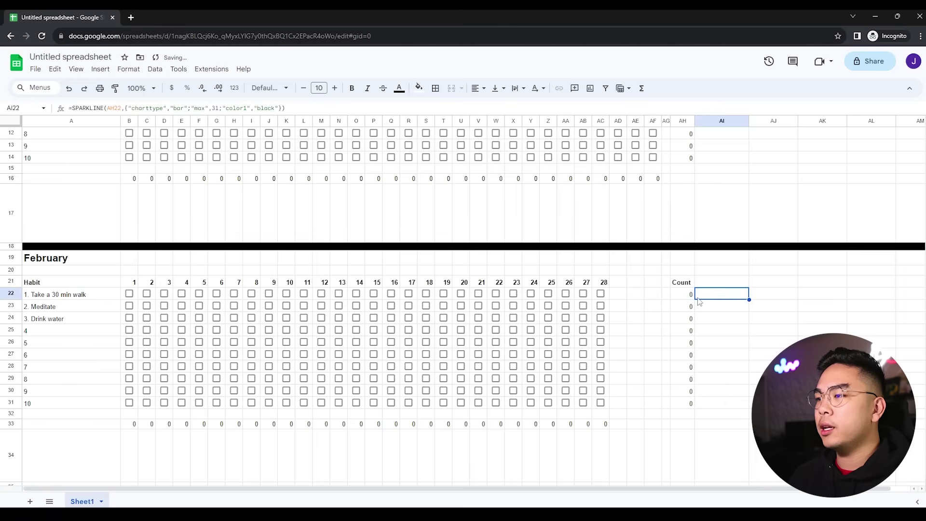
pyautogui.click(218, 109)
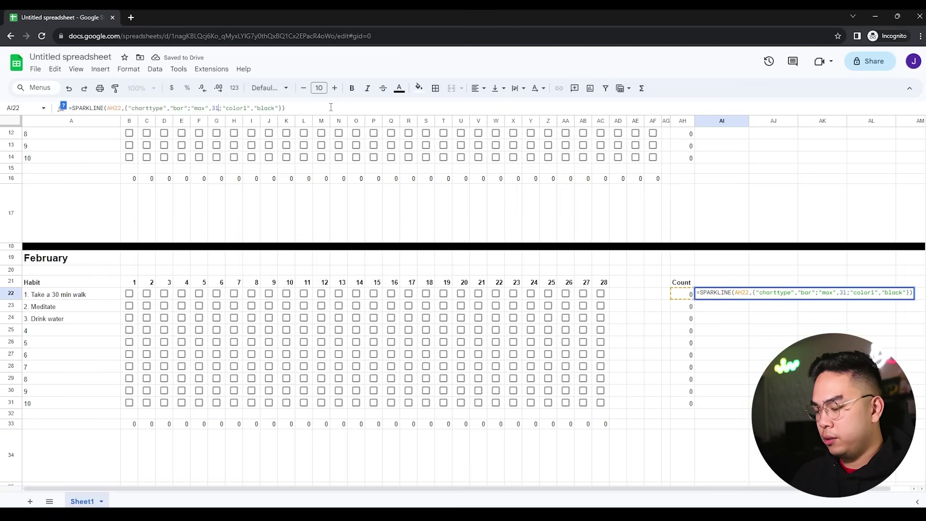
pyautogui.press('Return')
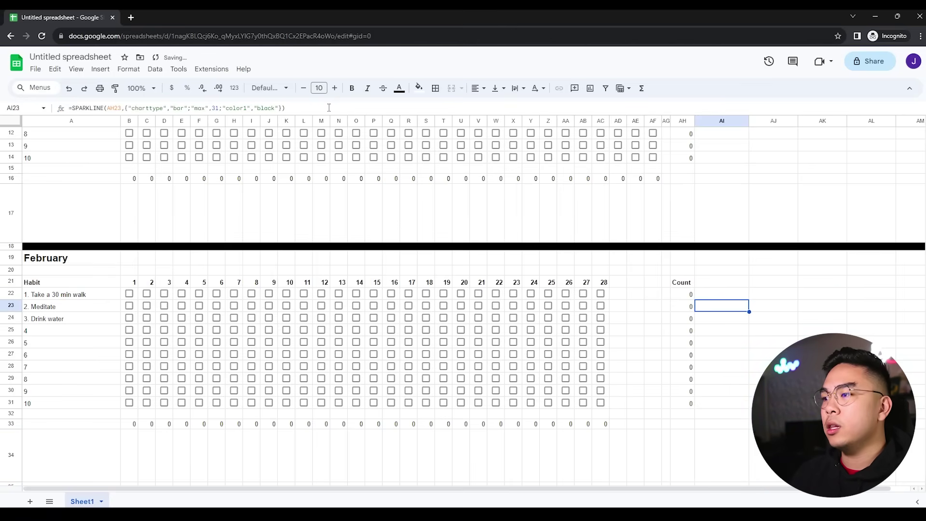
pyautogui.click(741, 295)
pyautogui.moveTo(749, 300); pyautogui.dragTo(748, 407)
pyautogui.click(706, 408)
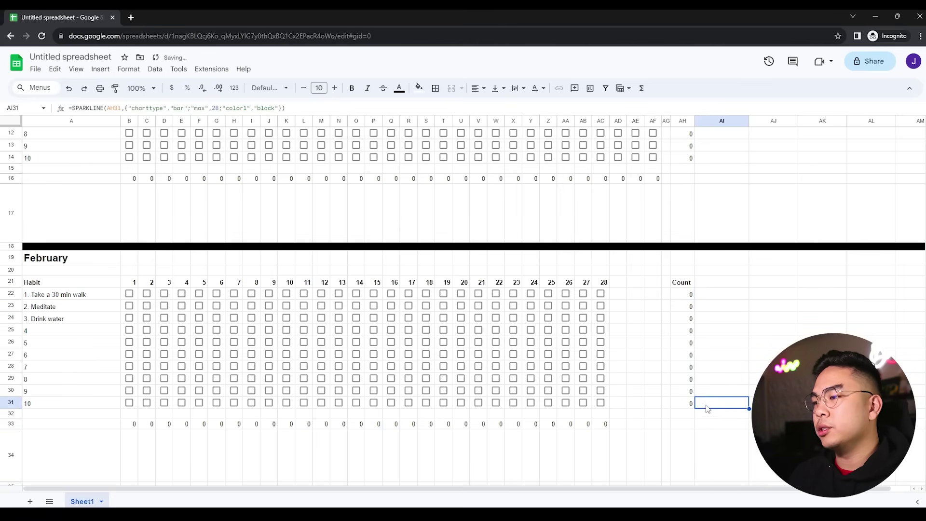
# Tick two habit 10 days to test the sparkline, then untick them
pyautogui.click(600, 403)
pyautogui.click(583, 403)
pyautogui.scroll(-2, 583, 396)
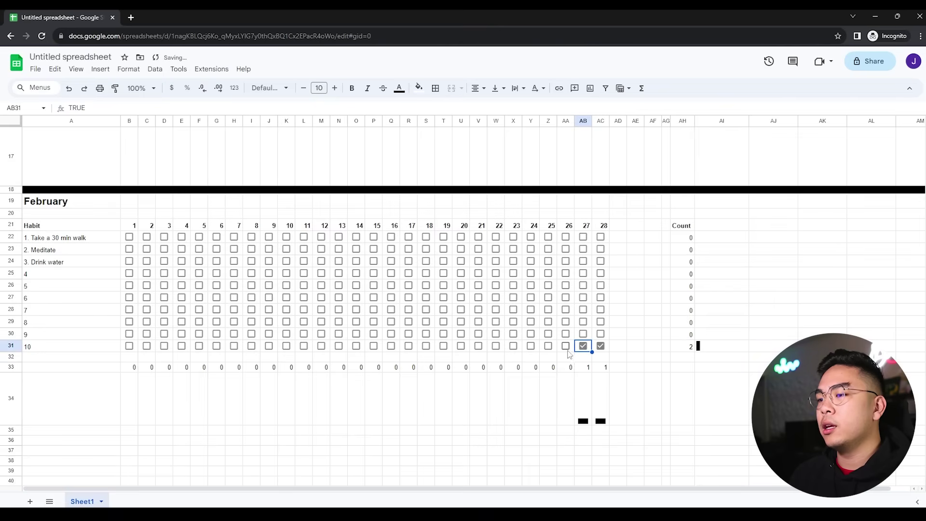
pyautogui.click(570, 348)
pyautogui.click(583, 345)
pyautogui.click(600, 346)
# Fill all of row 1 with the custom black so the title band spans the sheet
pyautogui.scroll(5, 608, 352)
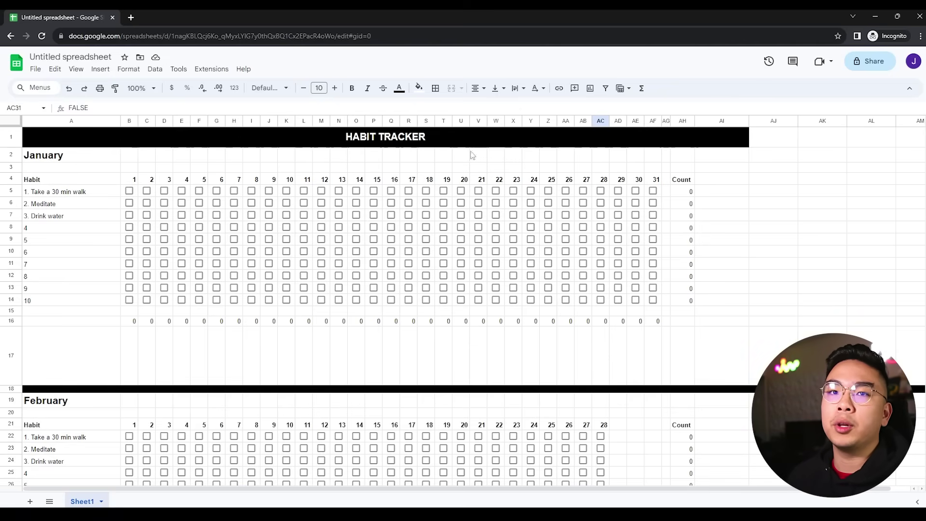
pyautogui.click(10, 137)
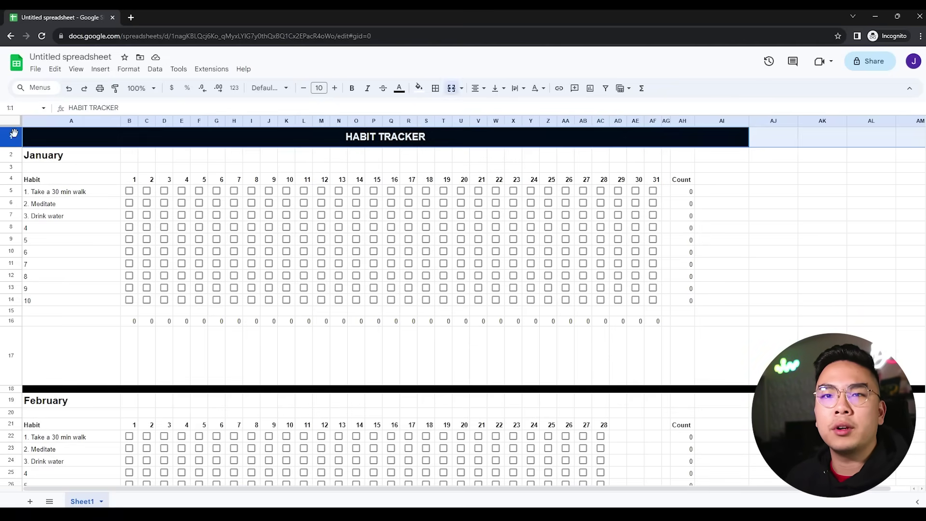
pyautogui.click(419, 90)
pyautogui.click(429, 225)
pyautogui.click(759, 220)
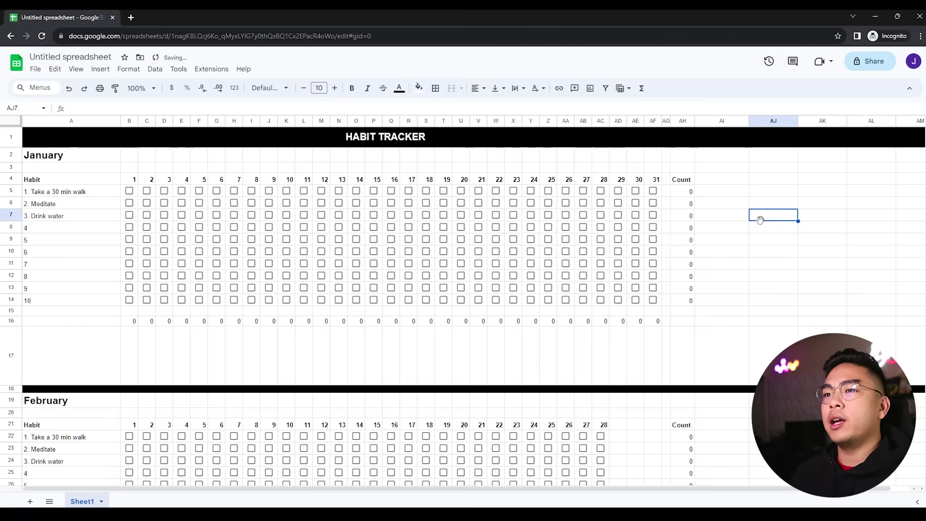
pyautogui.scroll(-10, 762, 224)
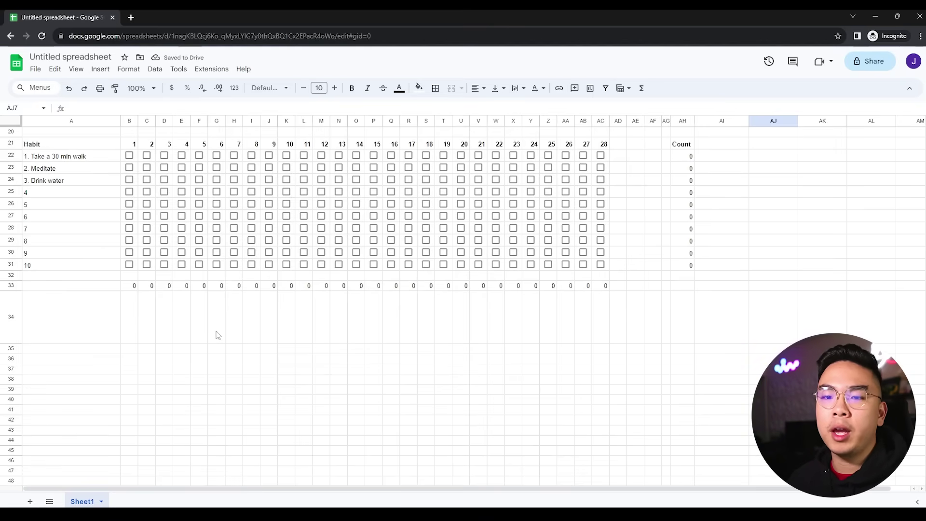
pyautogui.scroll(6, 218, 335)
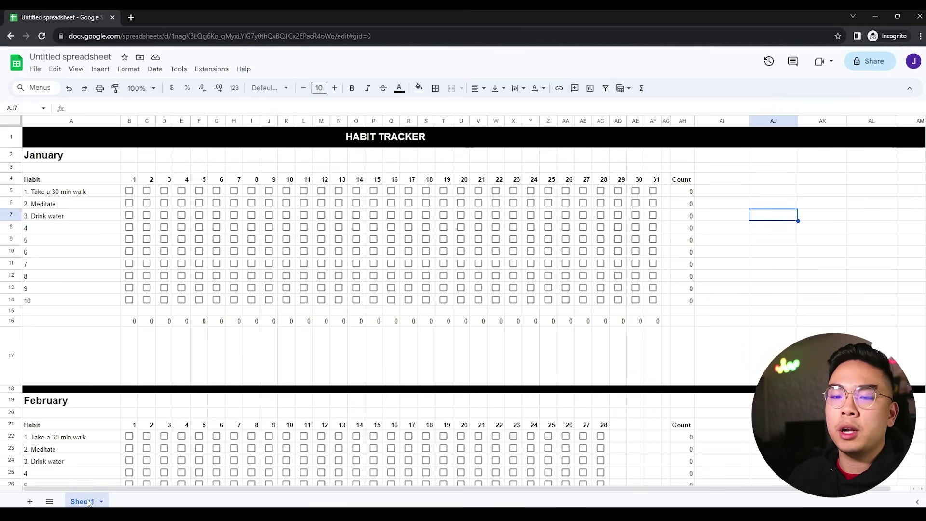